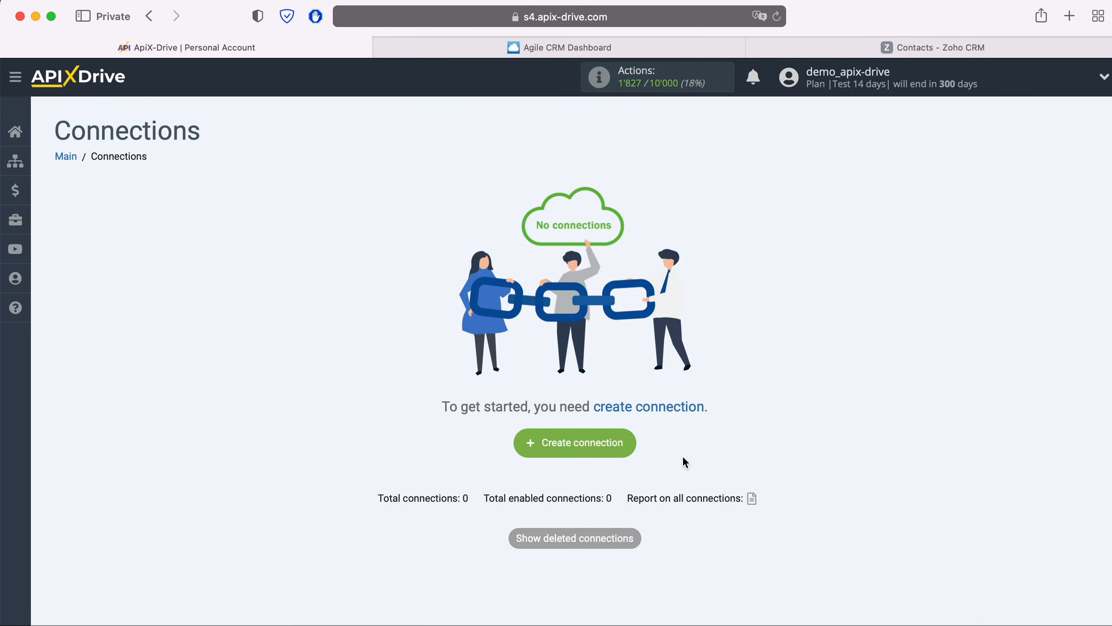
Create a new connection with Agile CRM as the source and the Get CONTACTS (new) action.
click(623, 443)
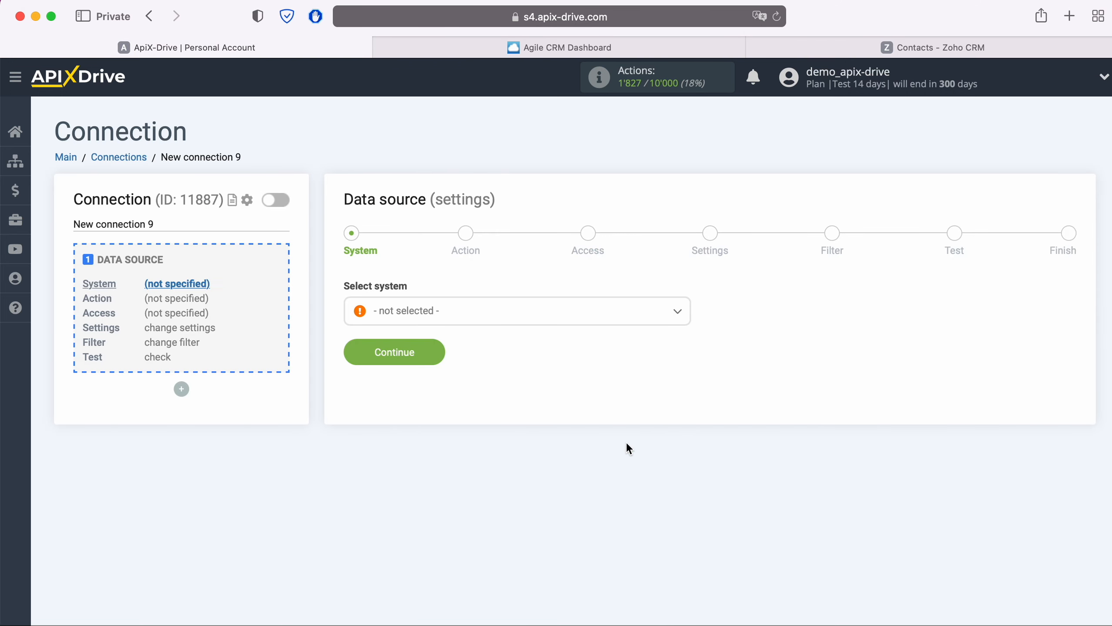
click(514, 310)
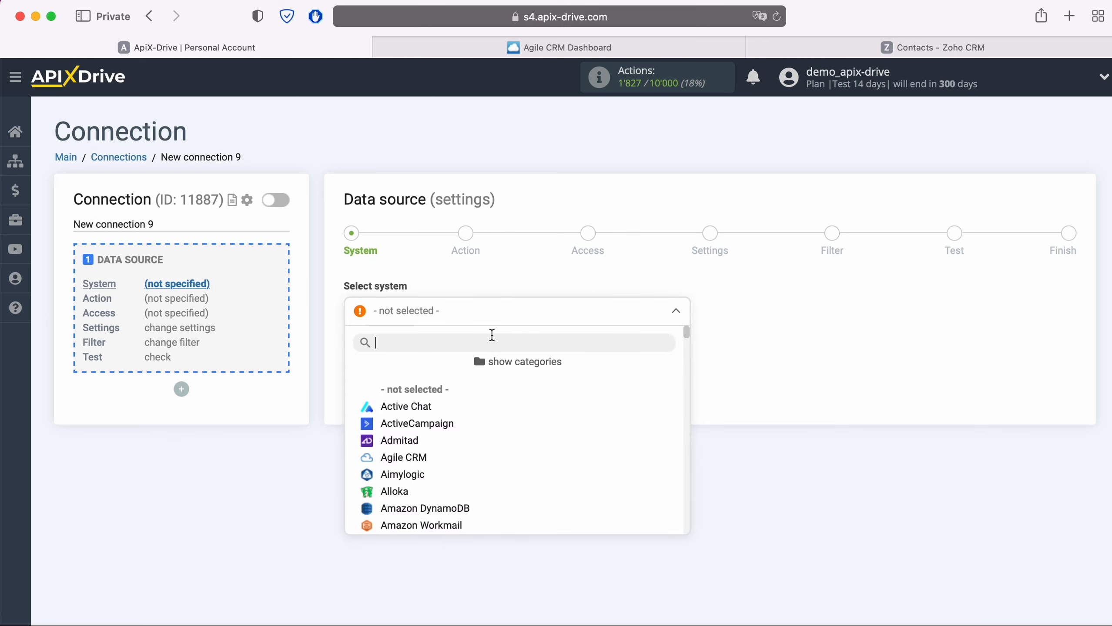
click(423, 456)
click(434, 350)
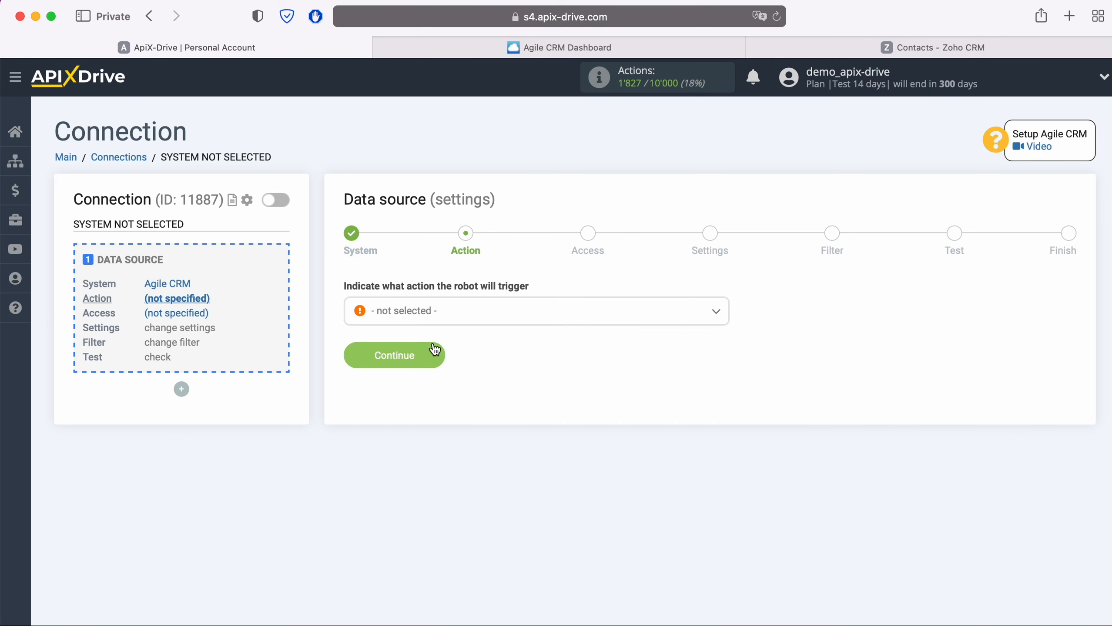
click(448, 320)
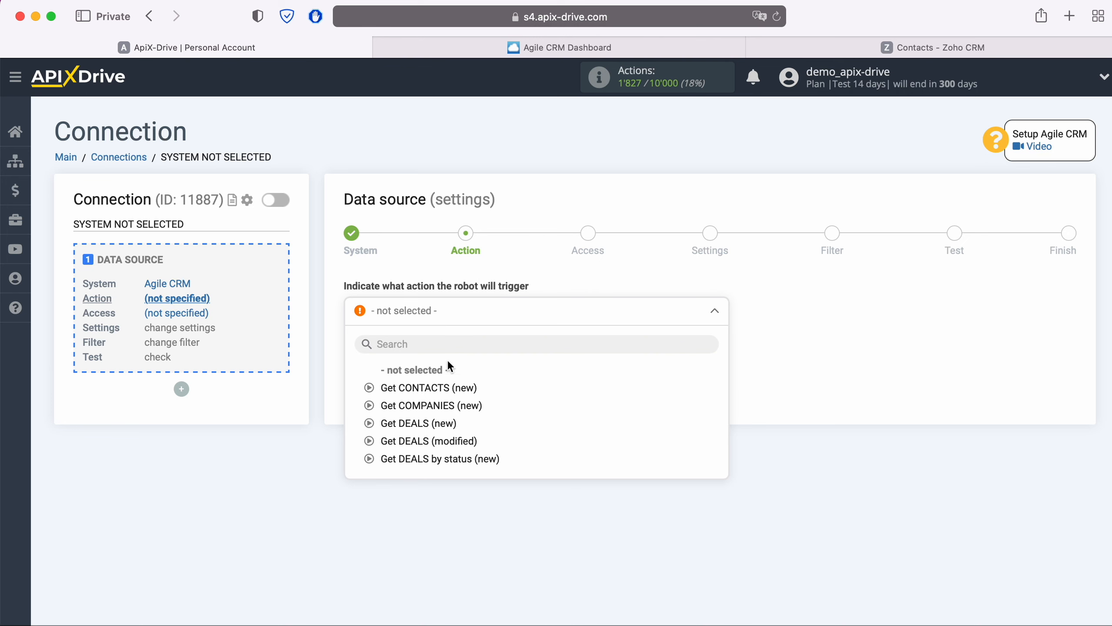
click(454, 387)
click(438, 354)
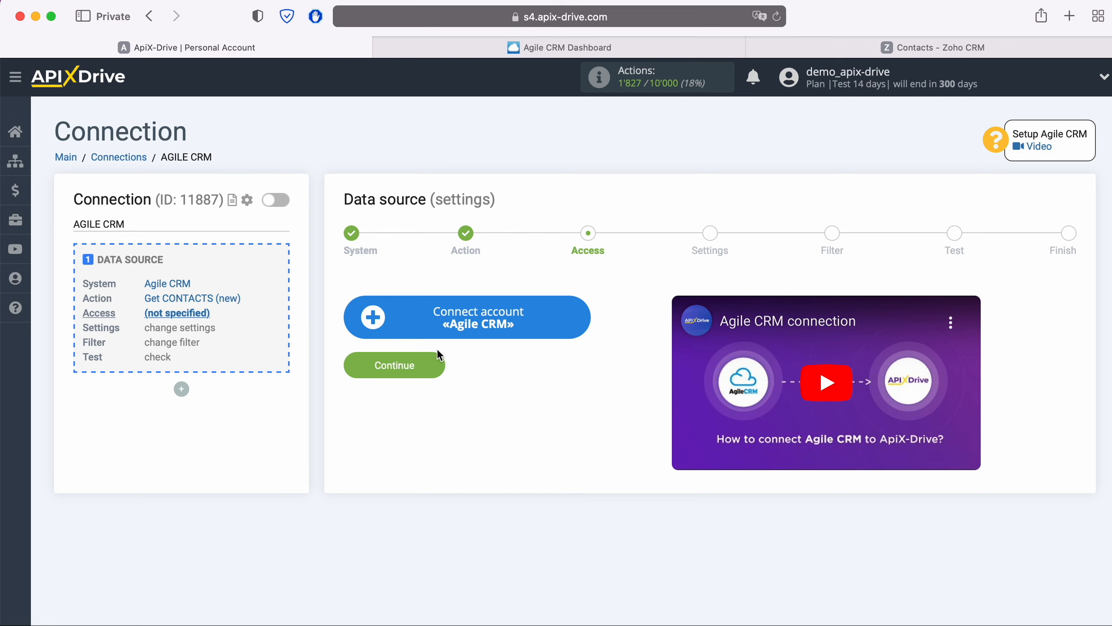
Open the Agile CRM account form and copy the subdomain apixdrivecom from the Agile CRM address.
click(586, 316)
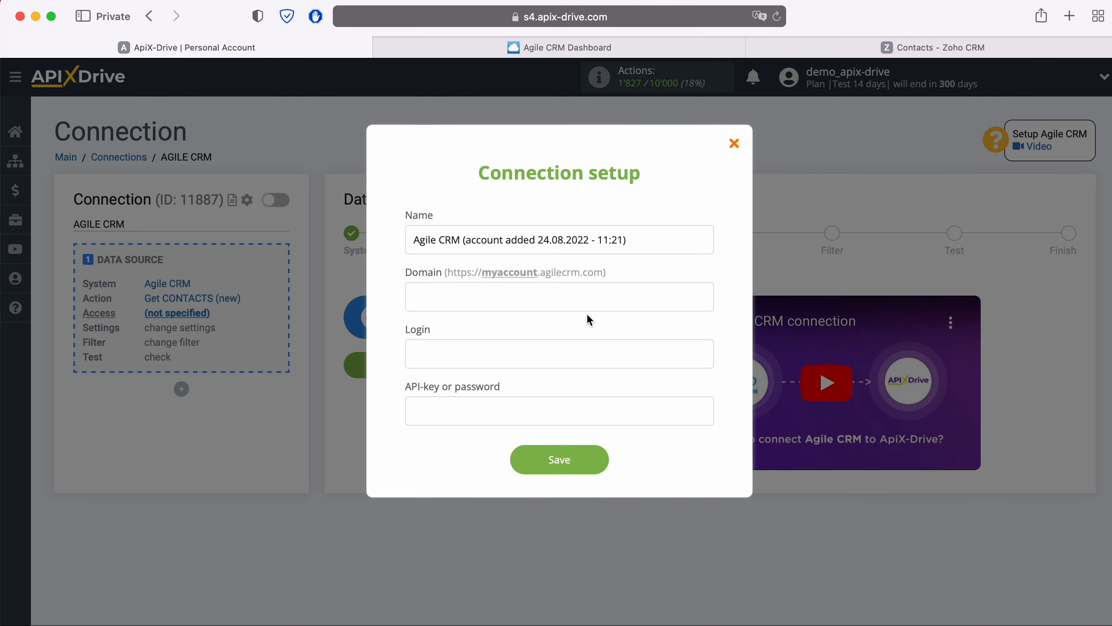
click(628, 47)
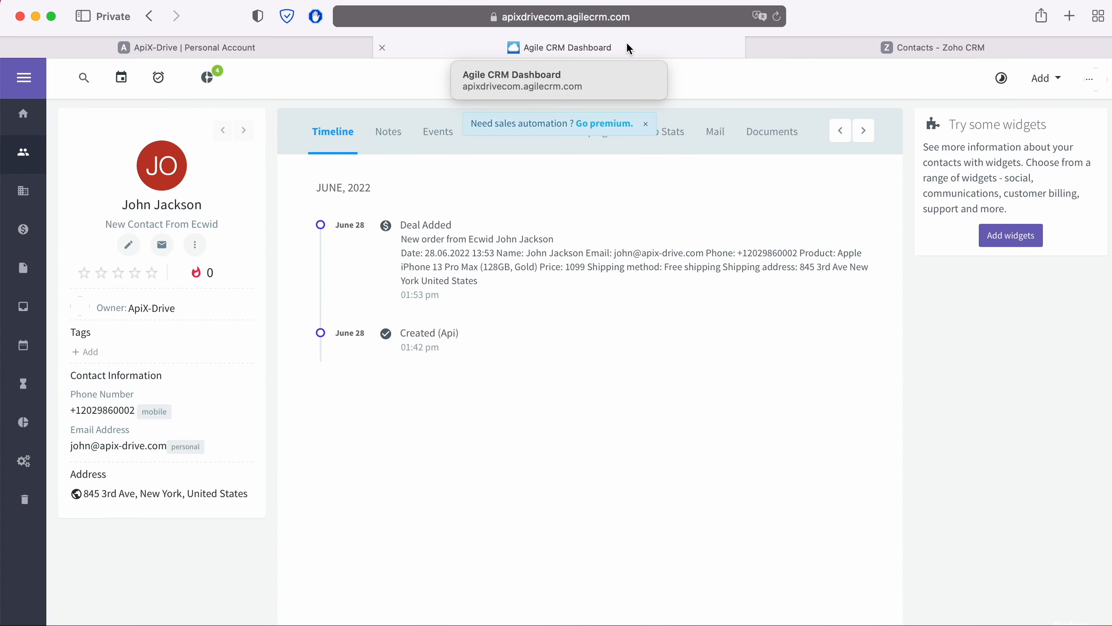
click(709, 16)
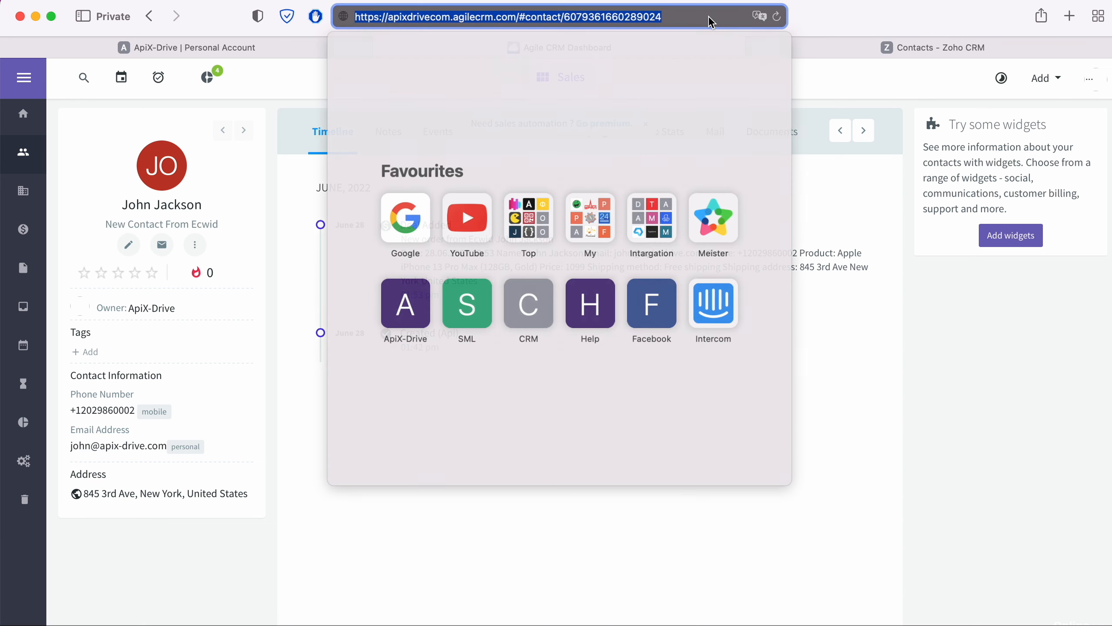
click(658, 17)
drag(385, 16, 447, 18)
right_click(435, 17)
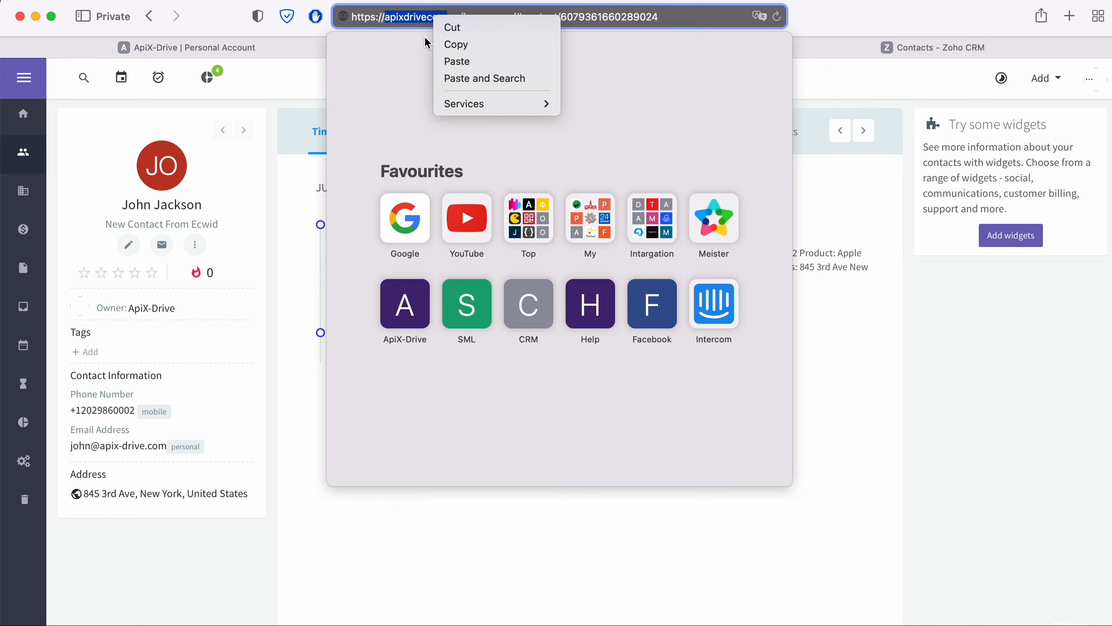
click(461, 45)
click(260, 47)
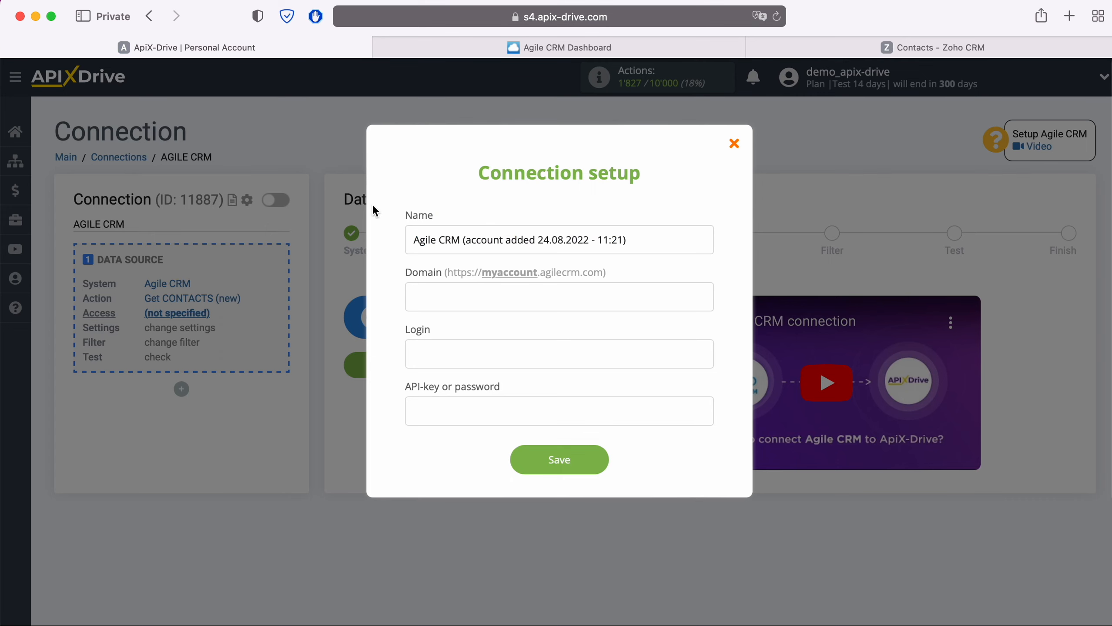
Paste apixdrivecom into the Domain field and enter the account's login e-mail.
right_click(501, 307)
click(525, 343)
click(507, 350)
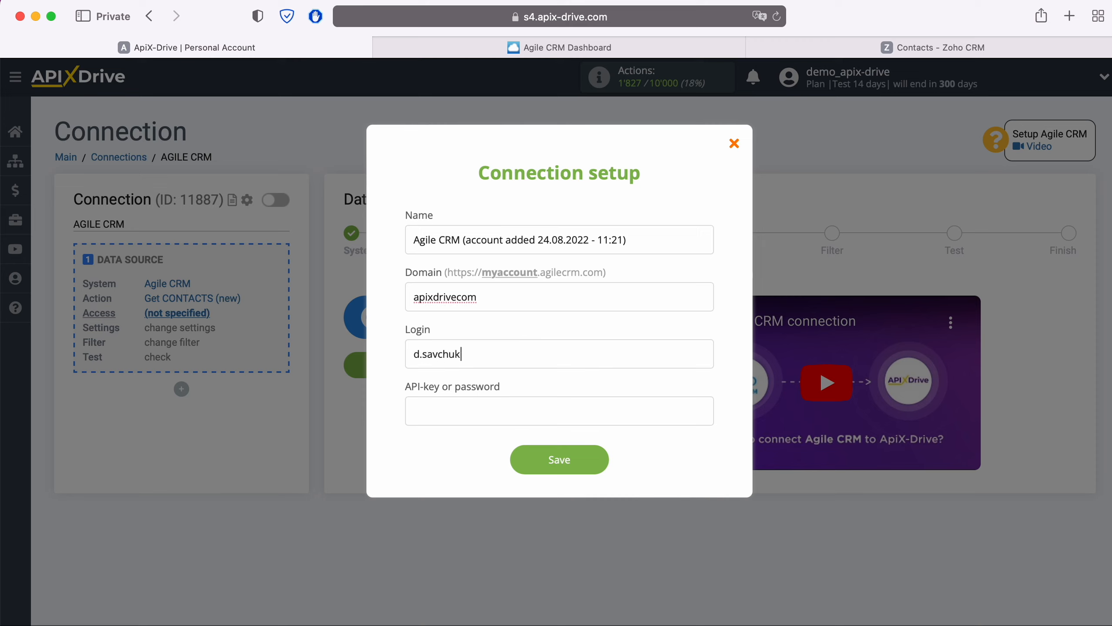
click(459, 403)
click(570, 48)
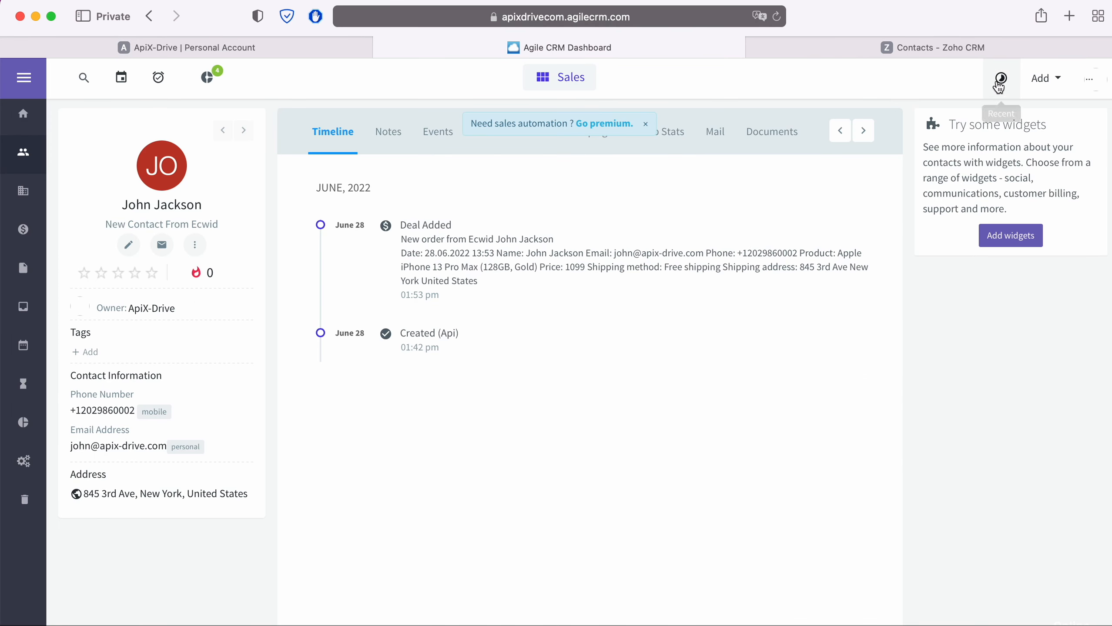
Copy the REST API key from Agile CRM's Admin Settings > Developers & API page.
click(1092, 82)
click(970, 171)
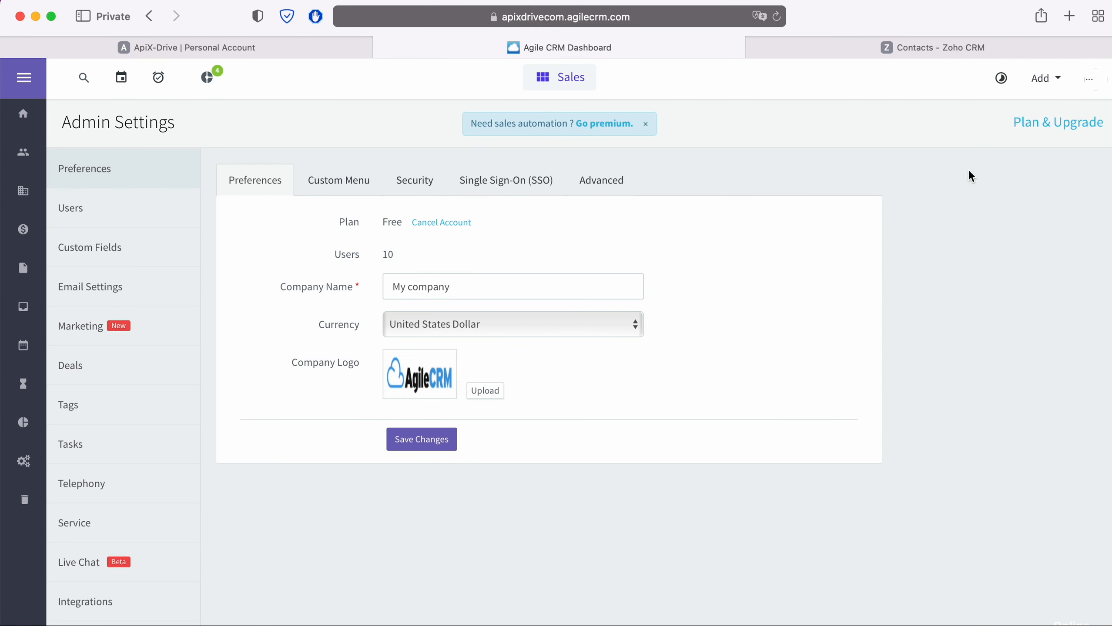
scroll(157, 440, down, 3)
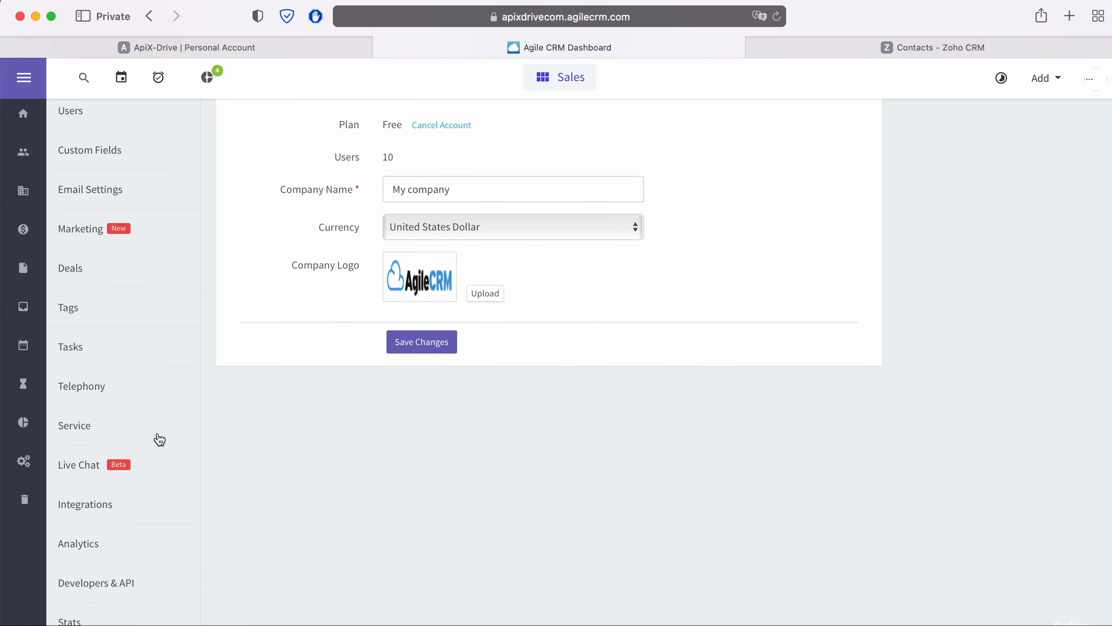
click(120, 583)
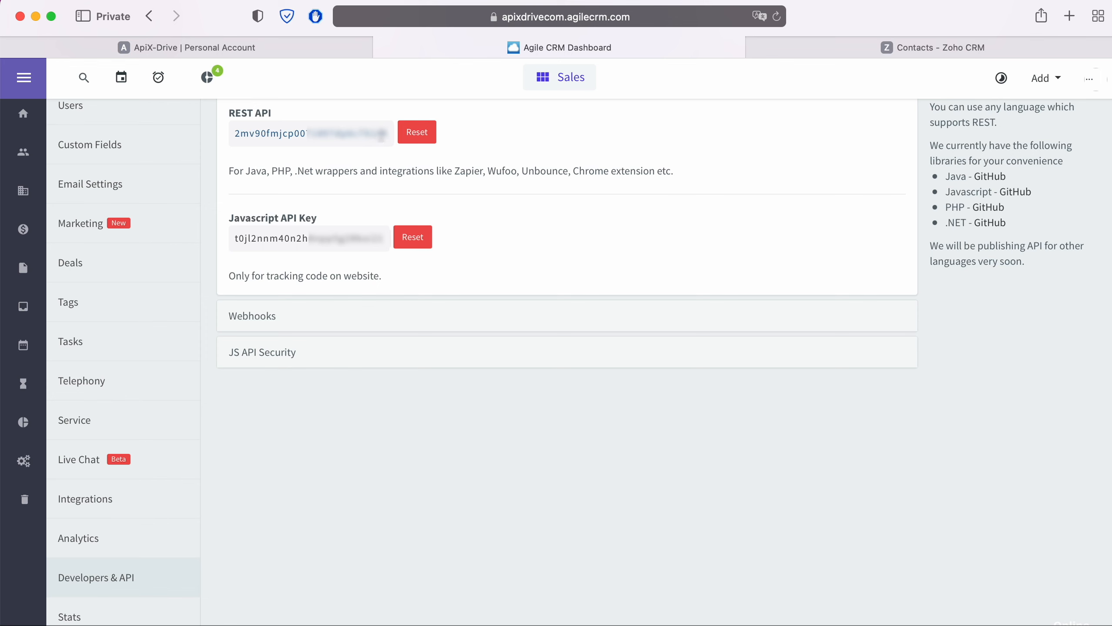
drag(387, 134, 232, 136)
right_click(243, 132)
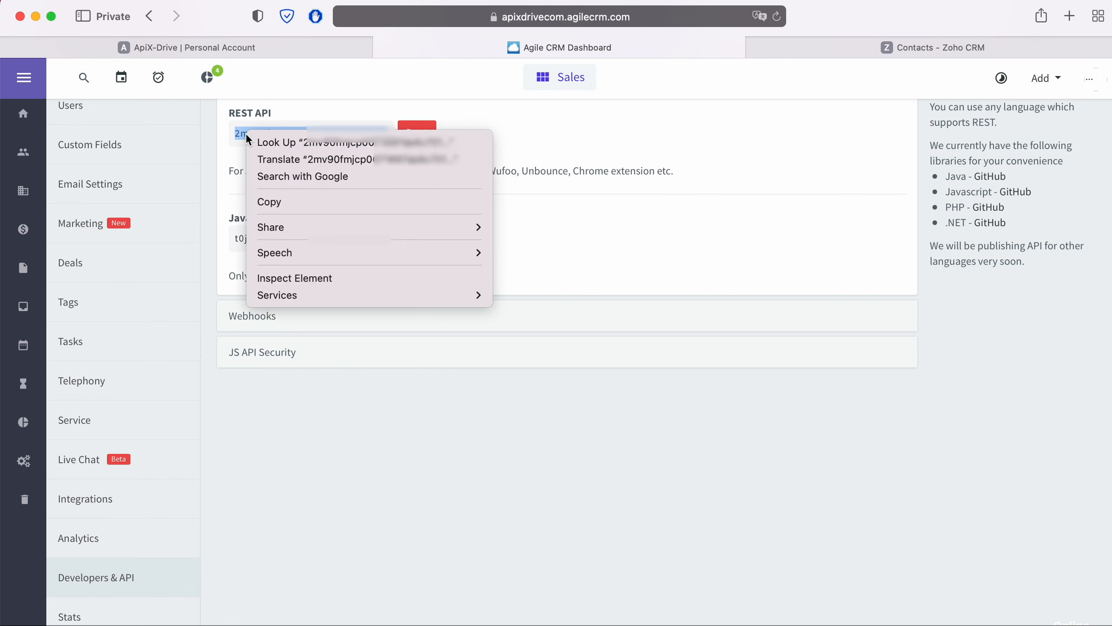
click(275, 203)
Paste the REST API key into the API-key field and save the Agile CRM account.
click(255, 51)
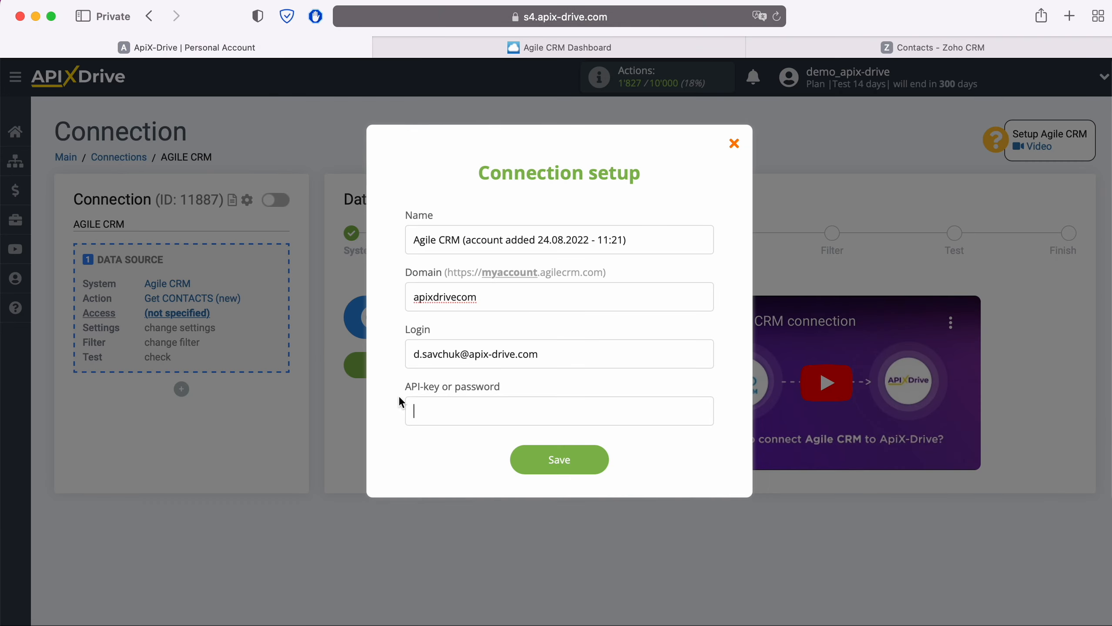
right_click(446, 411)
click(475, 454)
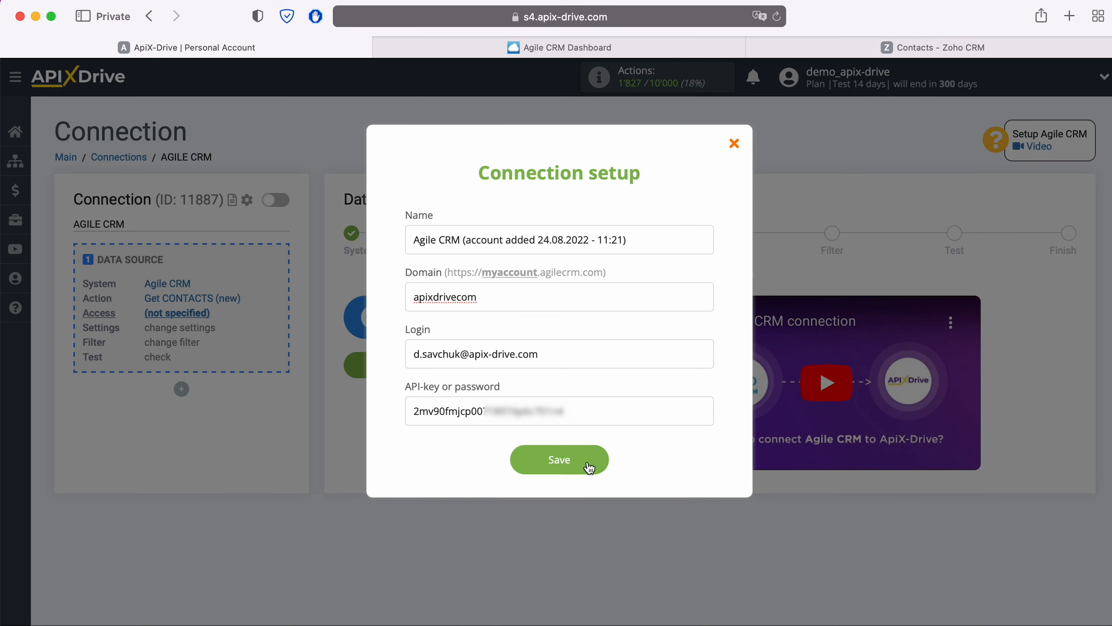
click(603, 462)
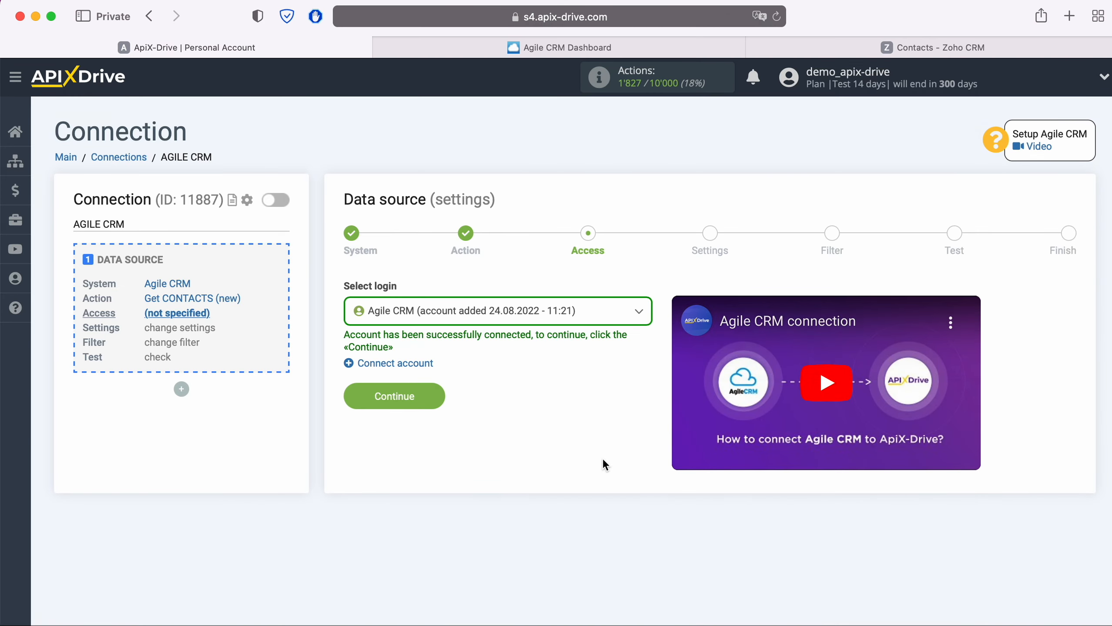
Select the new Agile CRM login, then pass the Settings and Filter steps unchanged to load test data.
click(590, 319)
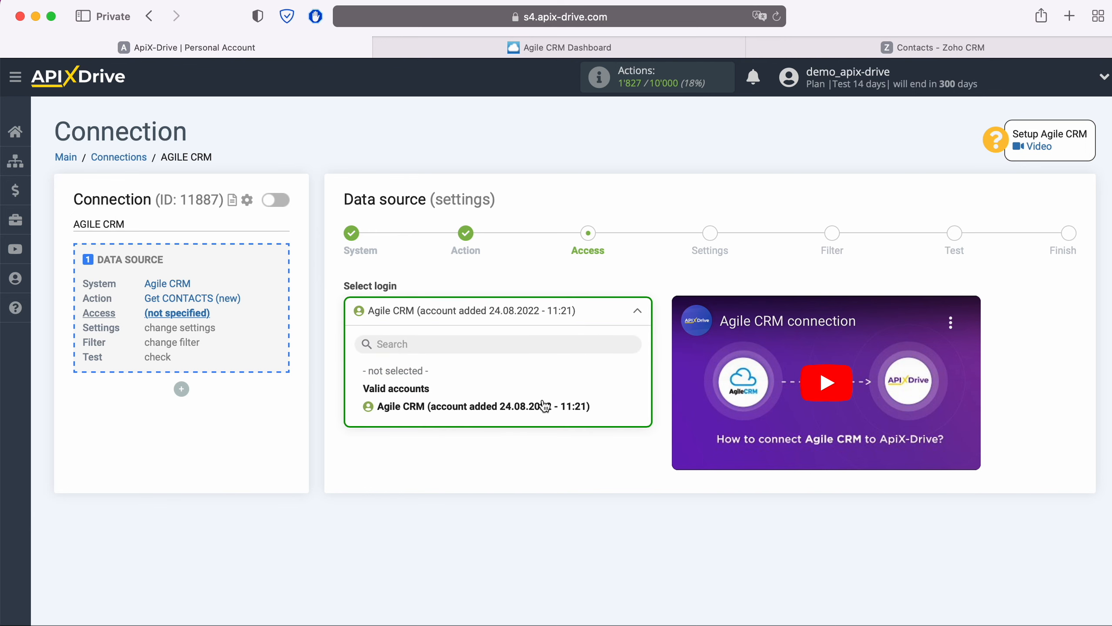
click(545, 408)
click(440, 397)
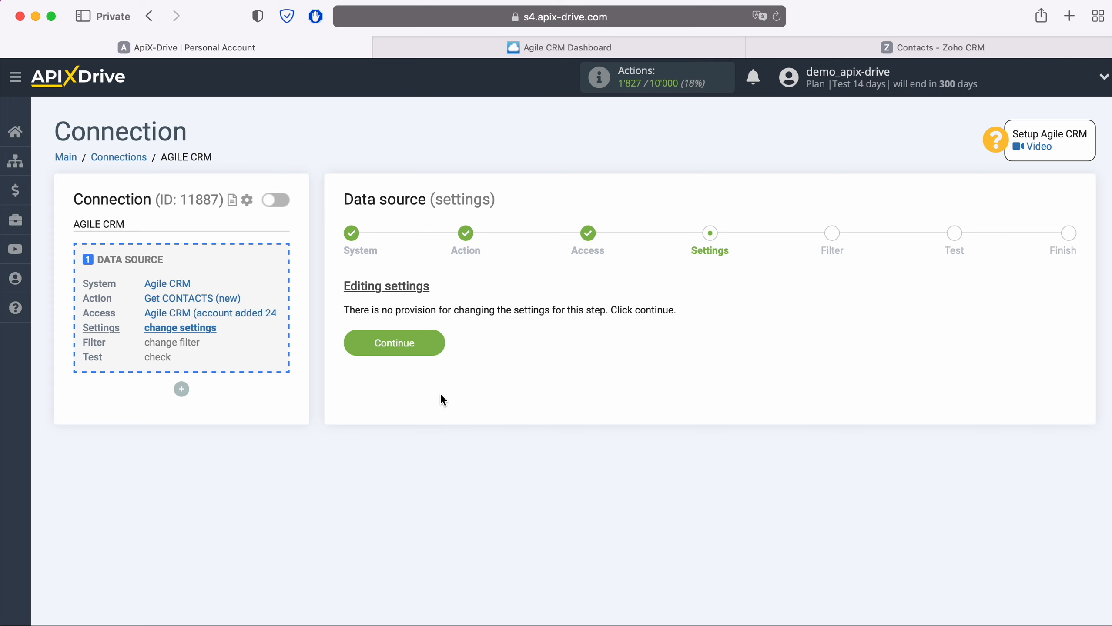
click(441, 345)
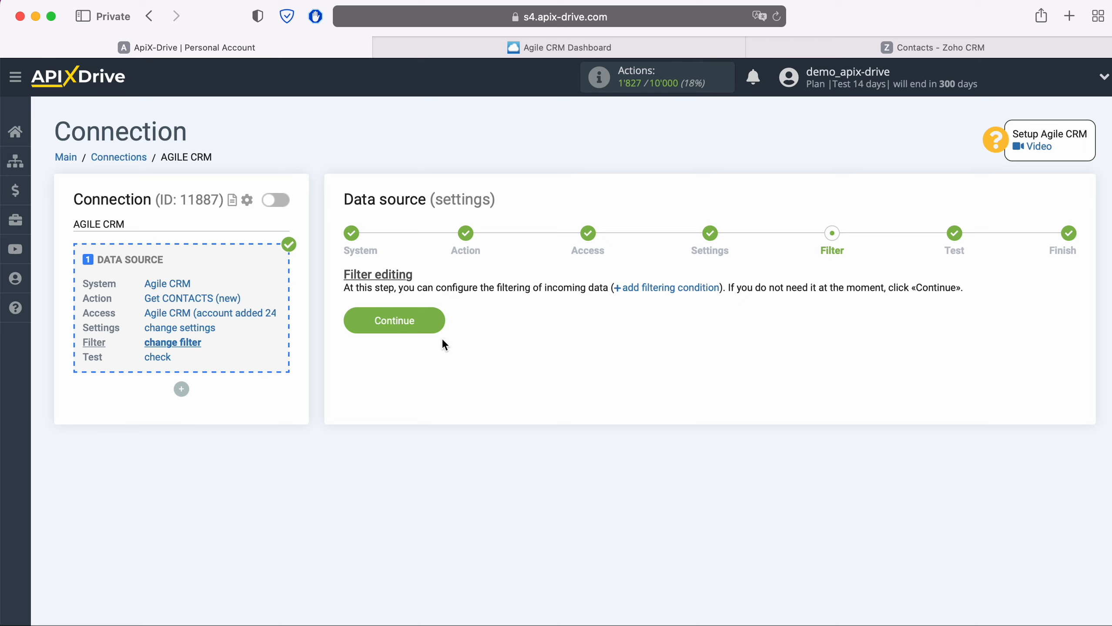
click(438, 313)
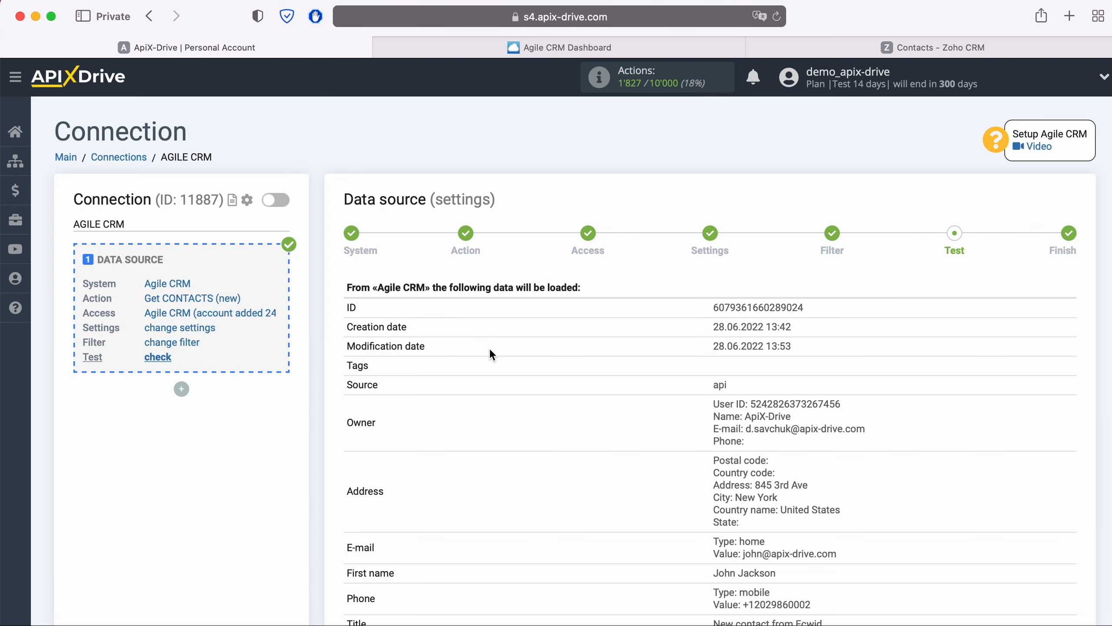
Accept the Agile CRM test contact data and complete the source setup.
scroll(499, 361, down, 3)
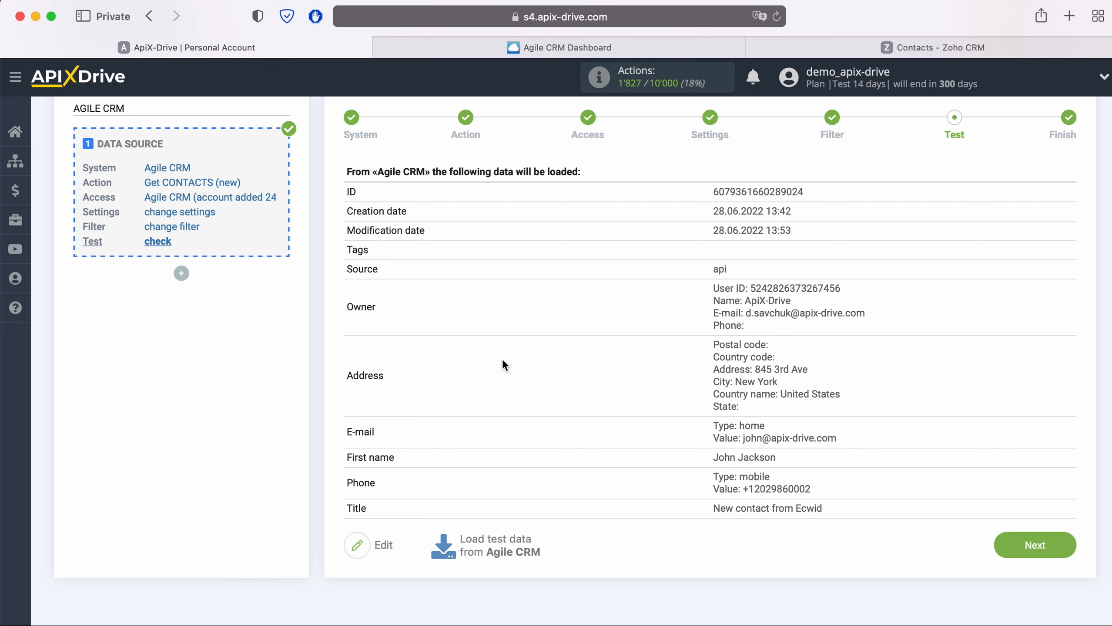
click(1064, 545)
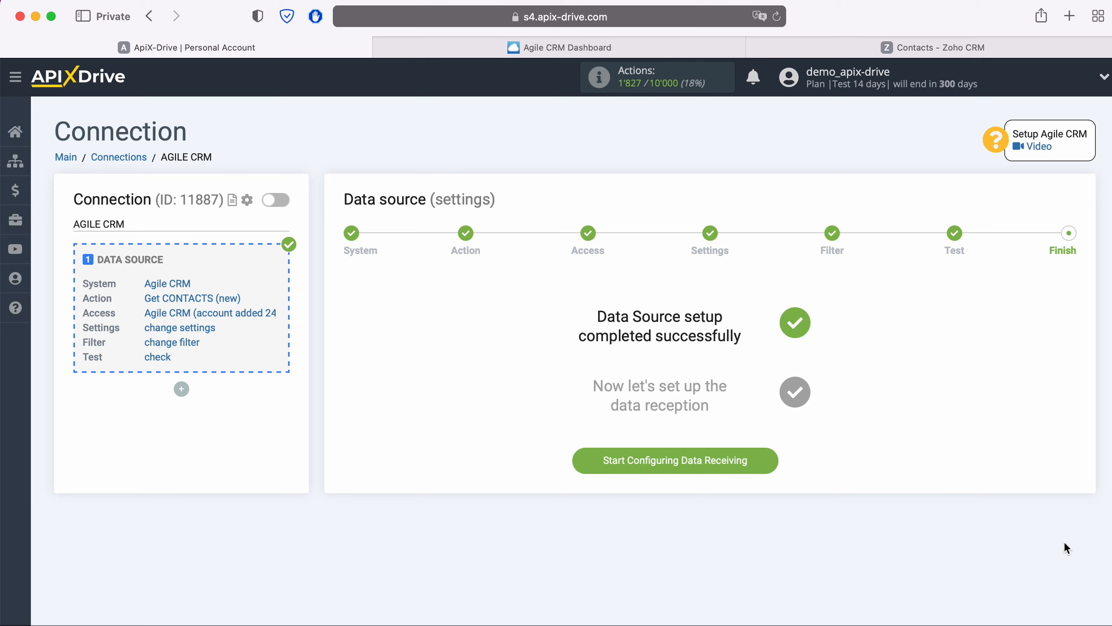
Start data receiving and choose Zoho CRM as the destination system.
click(771, 456)
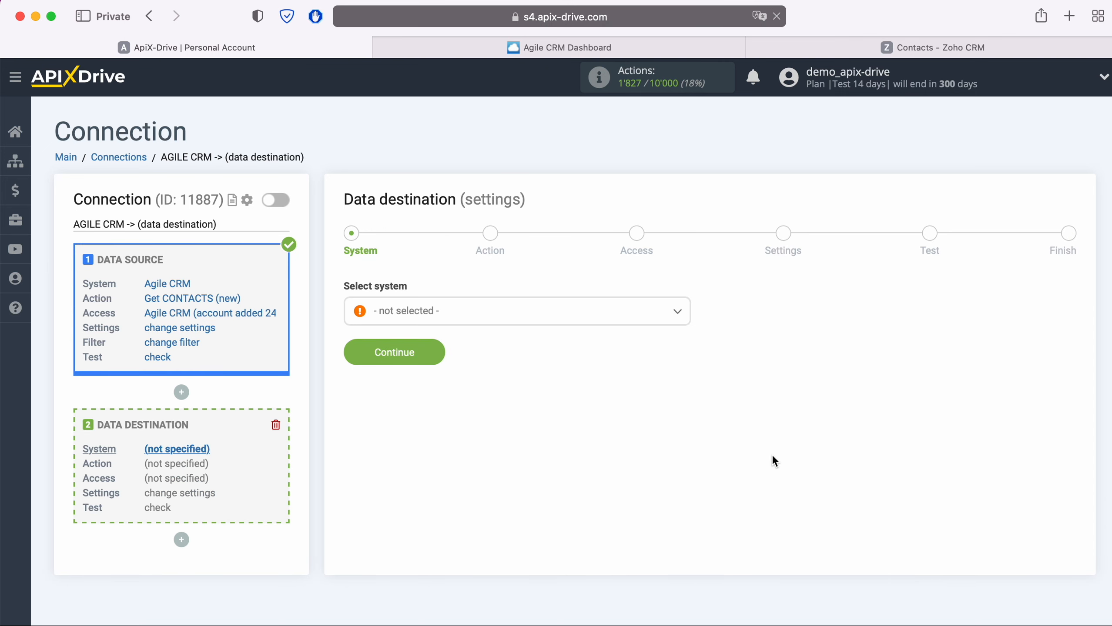
click(514, 313)
scroll(539, 398, down, 5)
scroll(567, 401, down, 15)
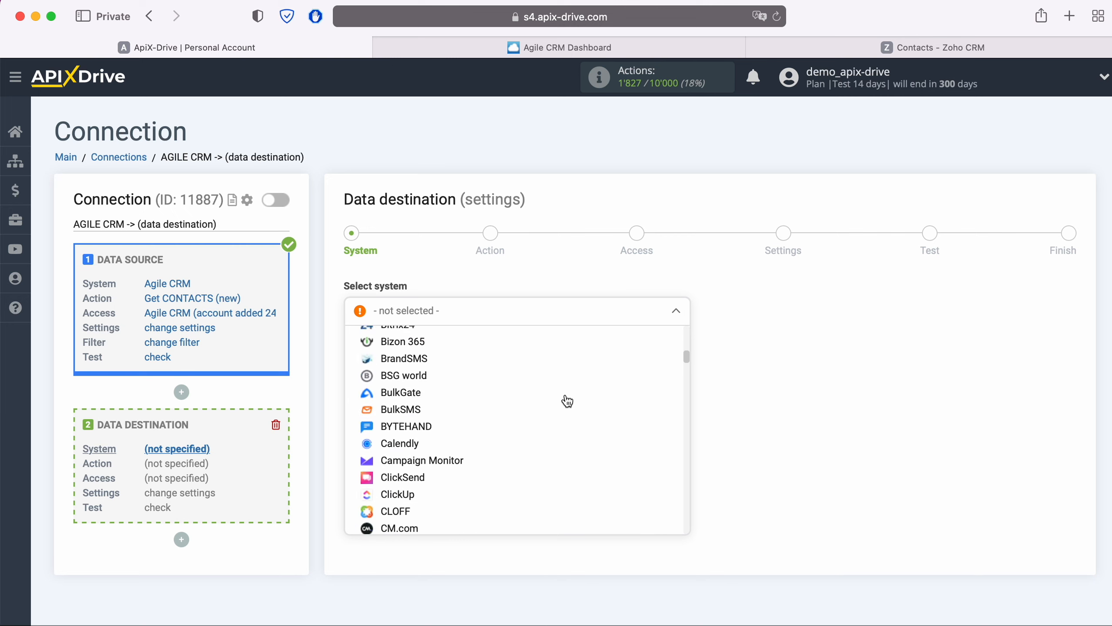
scroll(560, 403, down, 20)
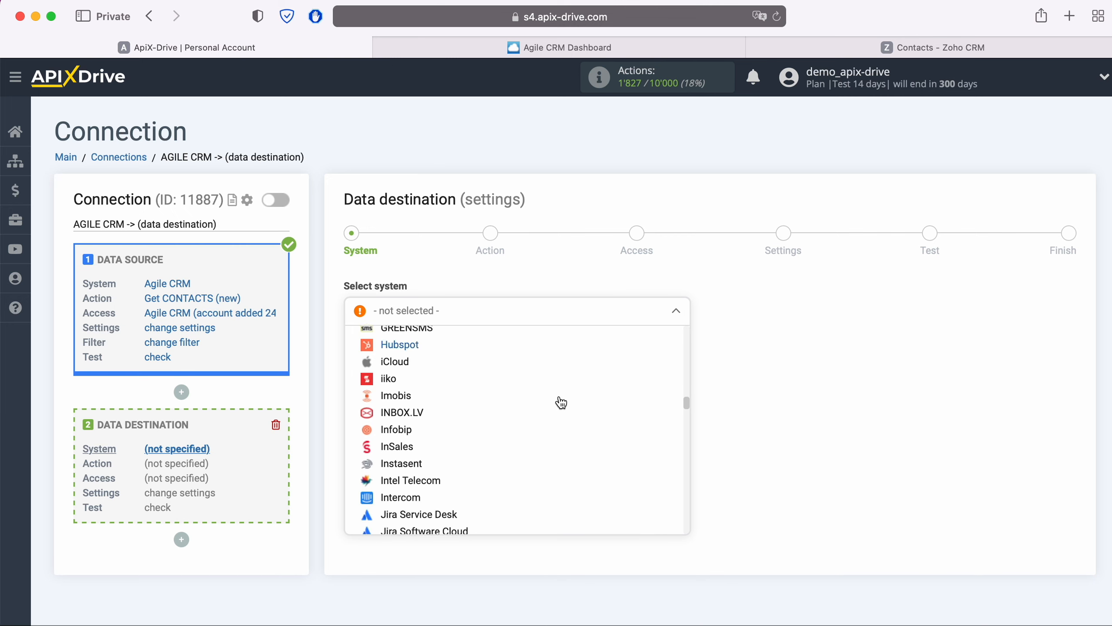
scroll(561, 403, down, 20)
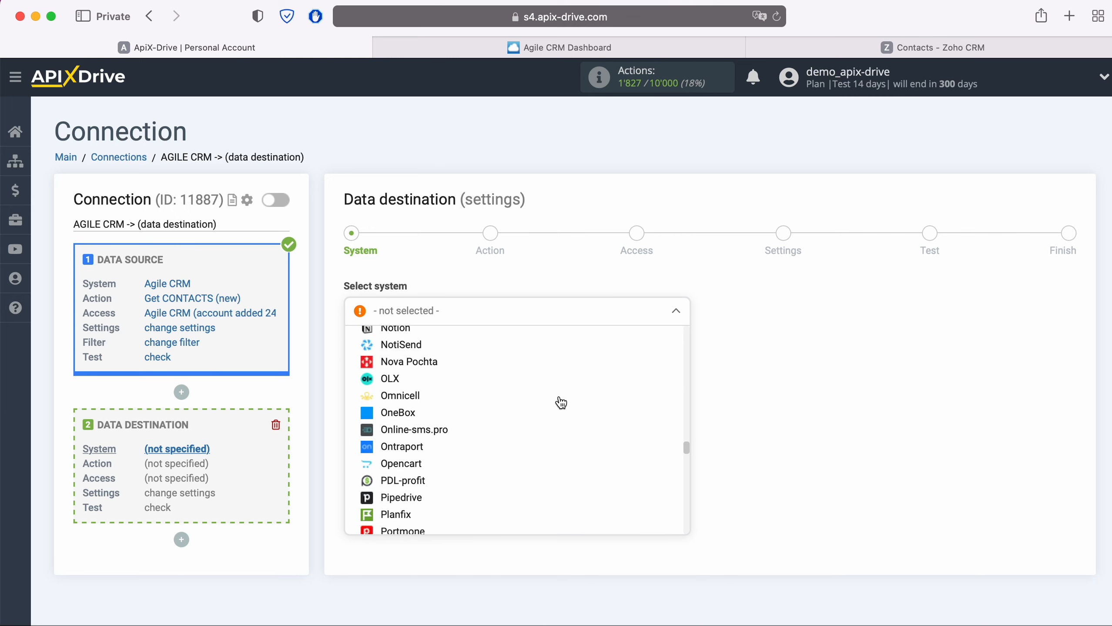
scroll(561, 403, down, 20)
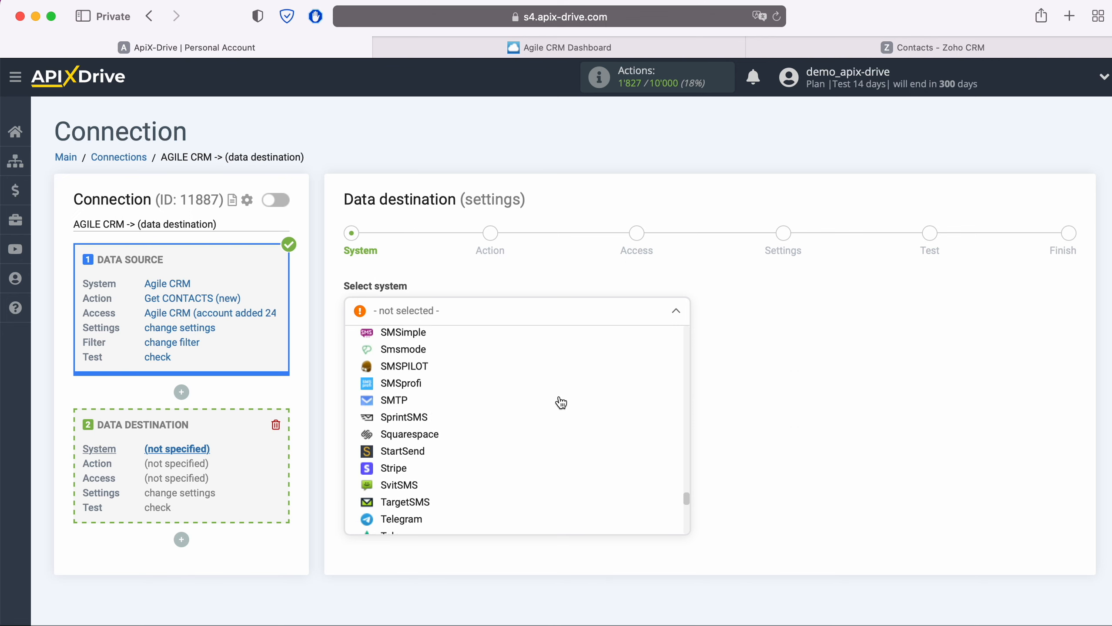
scroll(560, 401, down, 3)
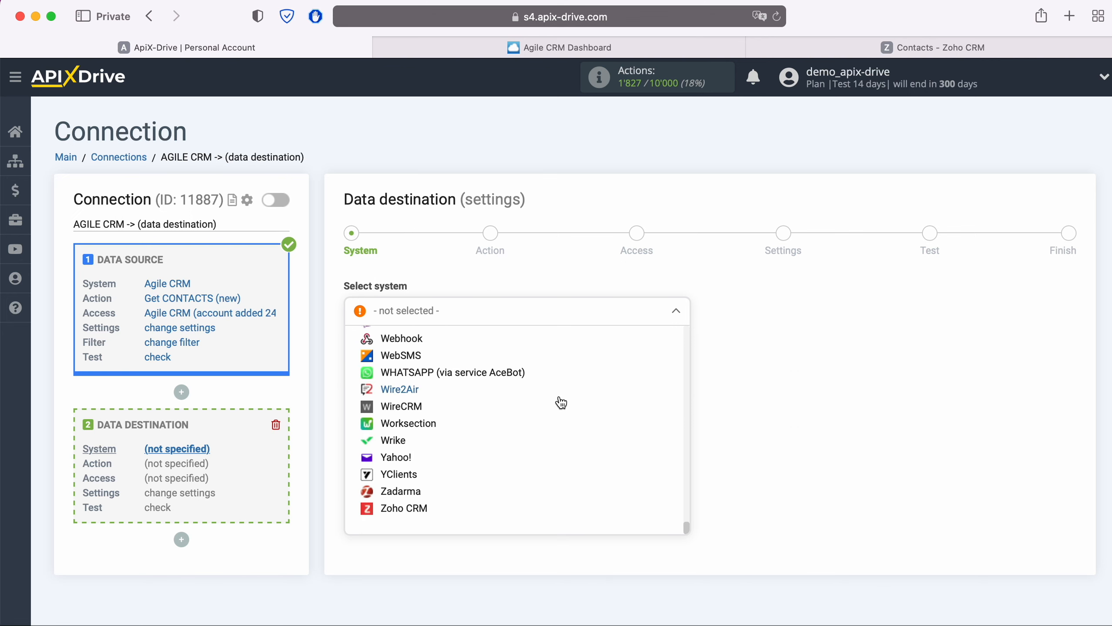
click(422, 508)
click(428, 353)
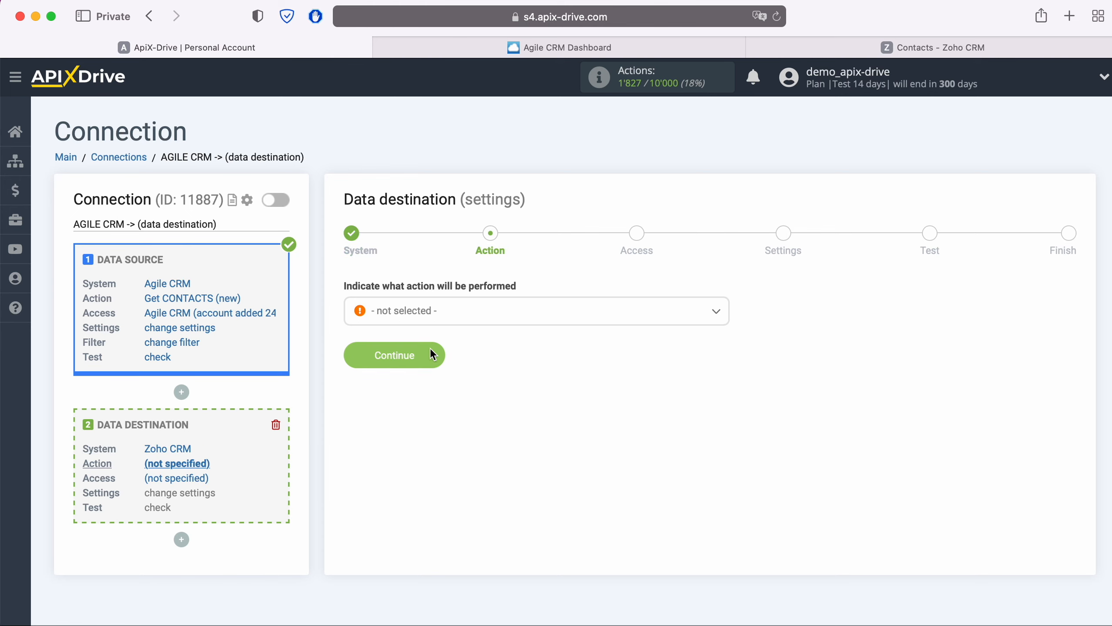
click(480, 313)
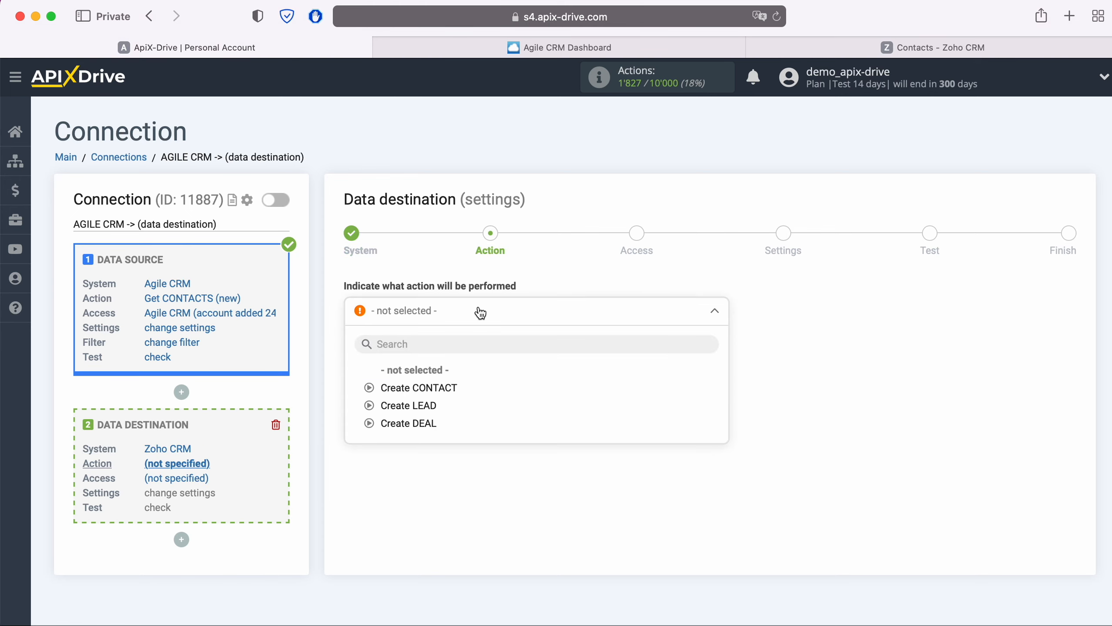
Set the Zoho CRM destination action to Create CONTACT.
click(443, 386)
click(435, 355)
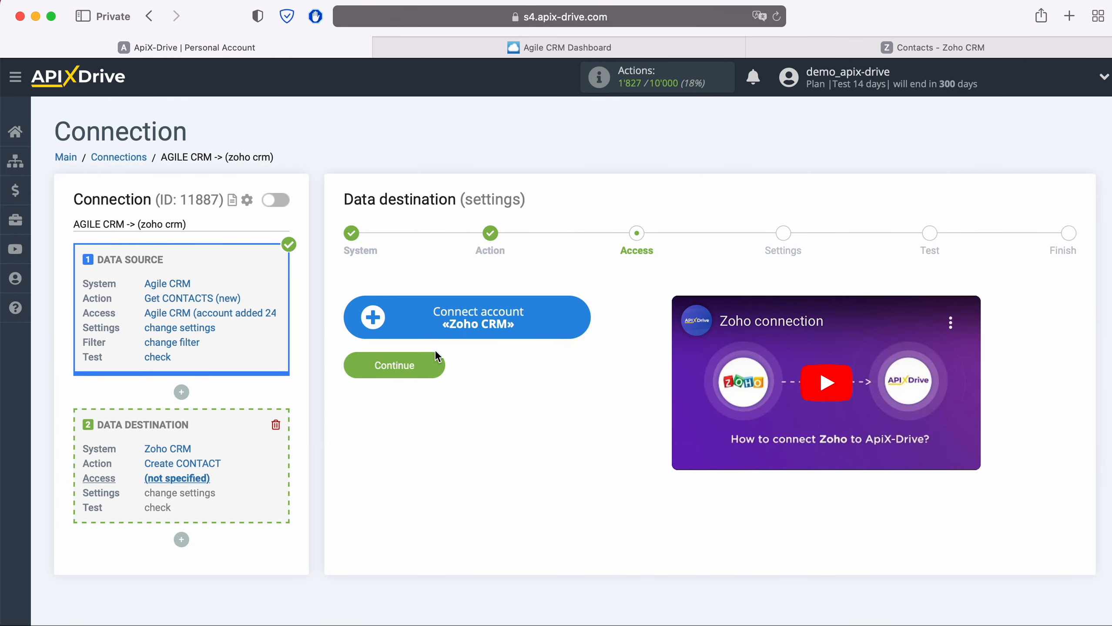
Sign in to Zoho with the account e-mail and saved password, then accept ApiX Drive's access.
click(584, 319)
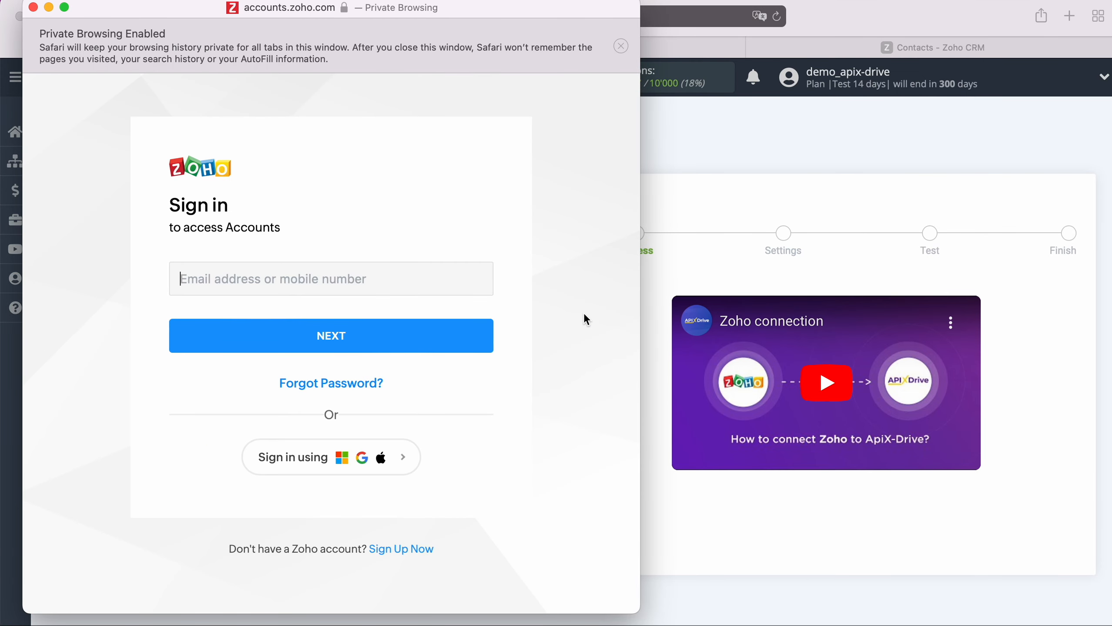
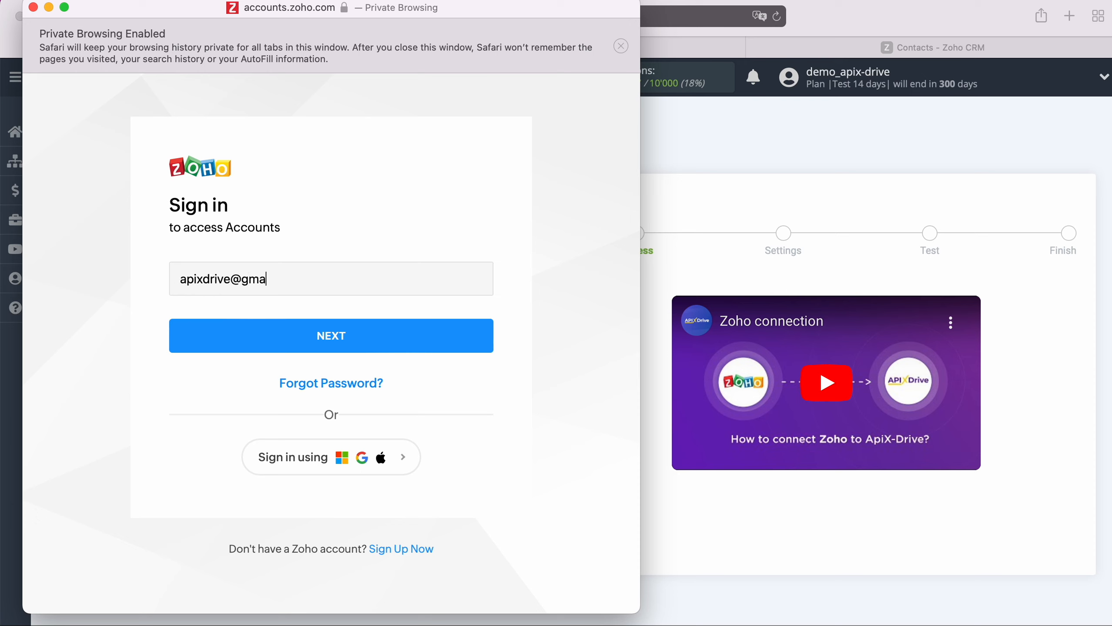
click(426, 334)
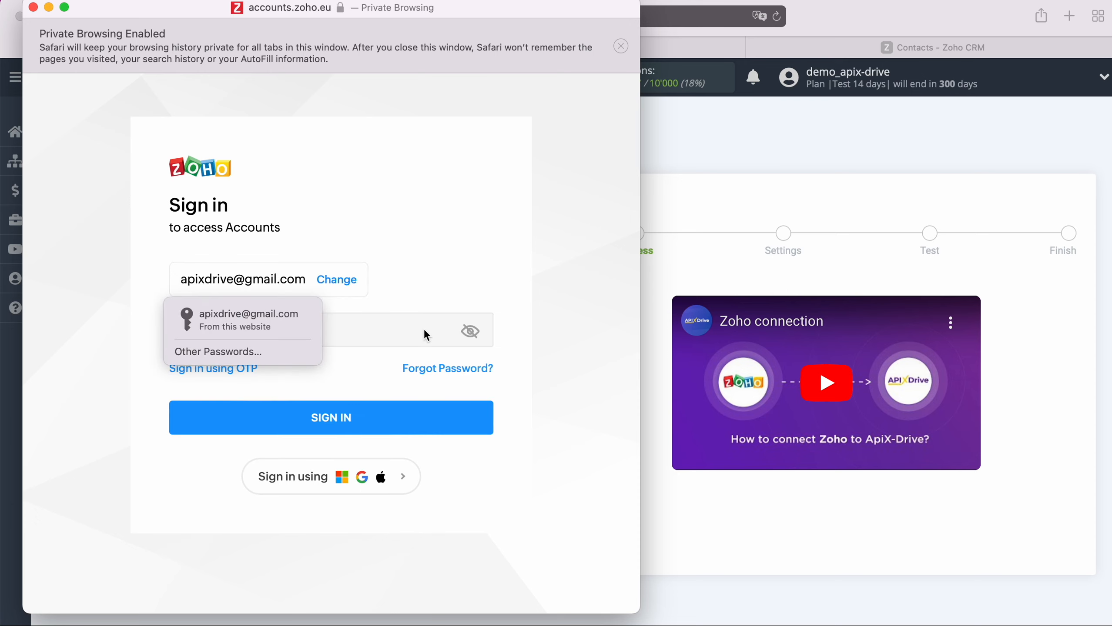
click(288, 326)
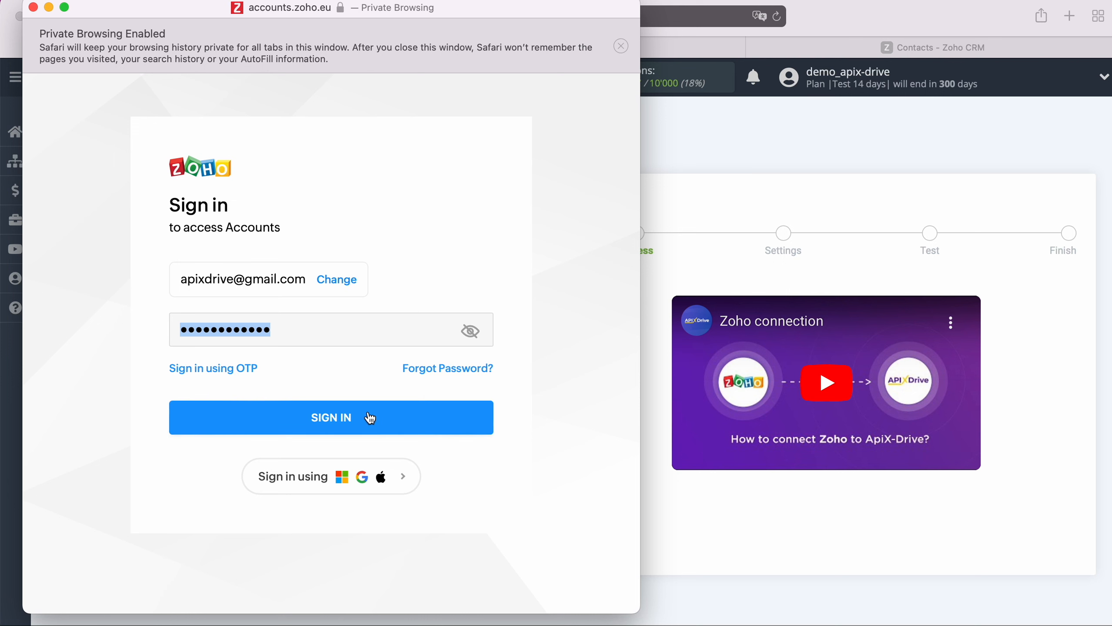
click(370, 418)
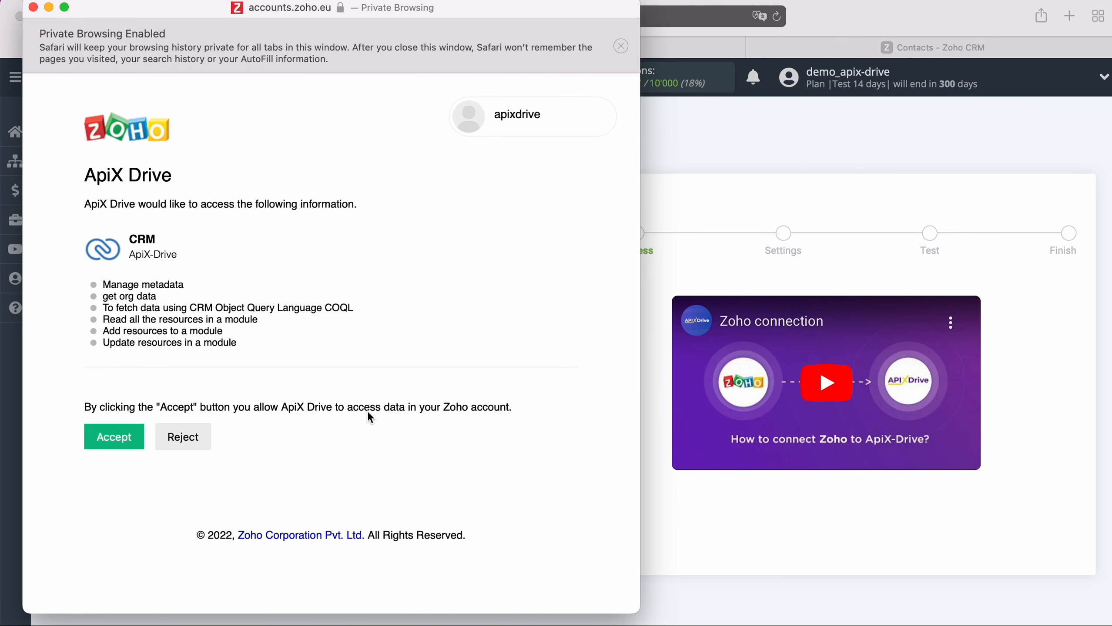
click(113, 437)
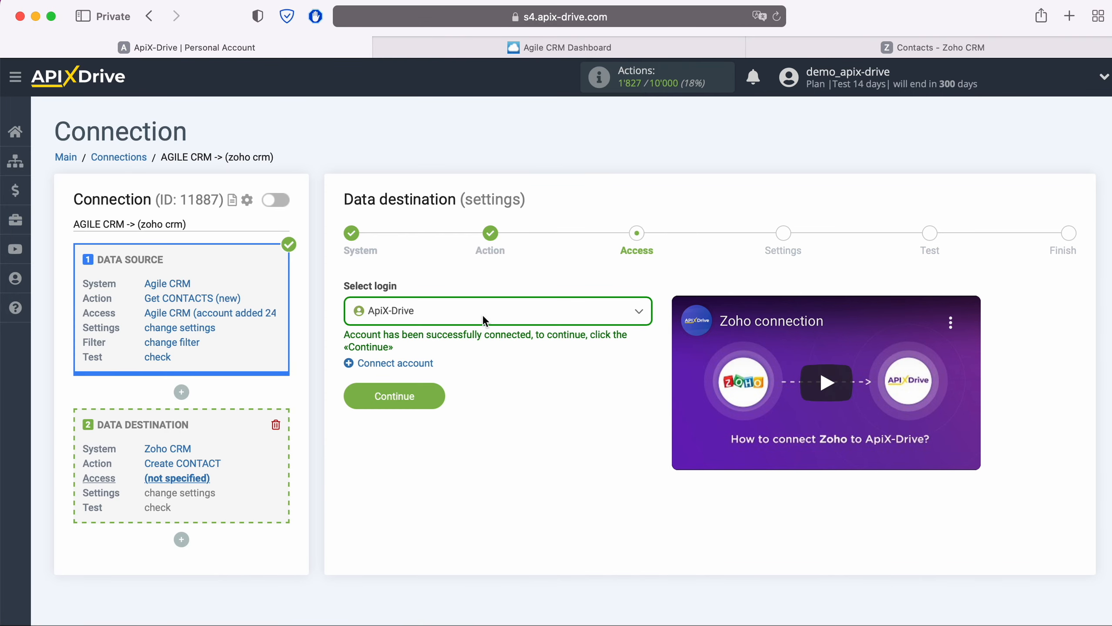
Choose the ApiX-Drive login for Zoho CRM and continue to the contact field settings.
click(482, 314)
click(420, 403)
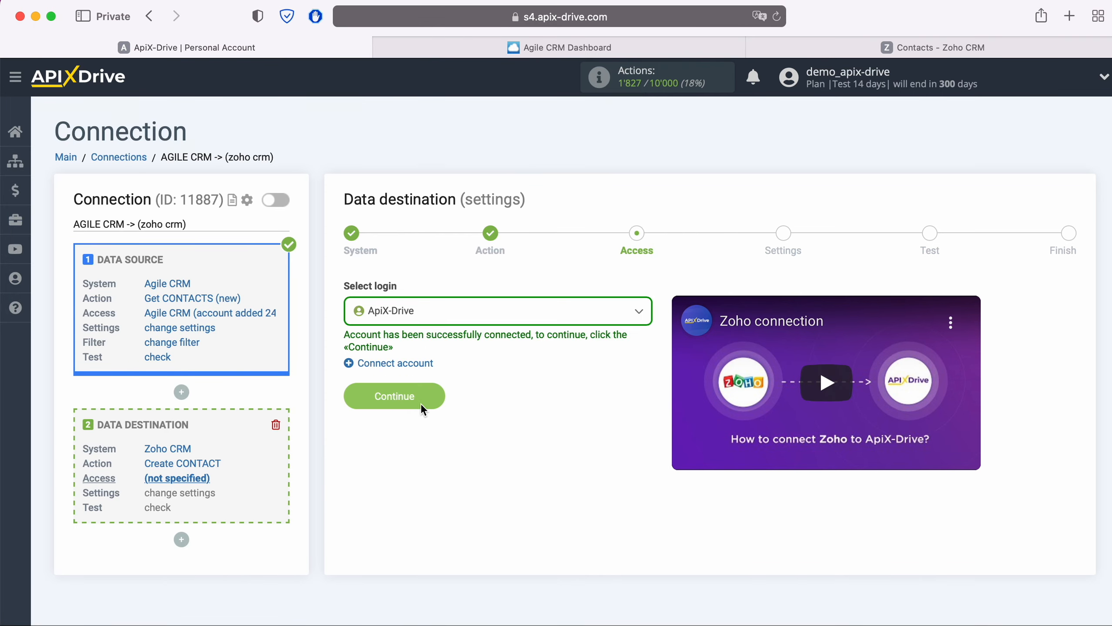
click(435, 395)
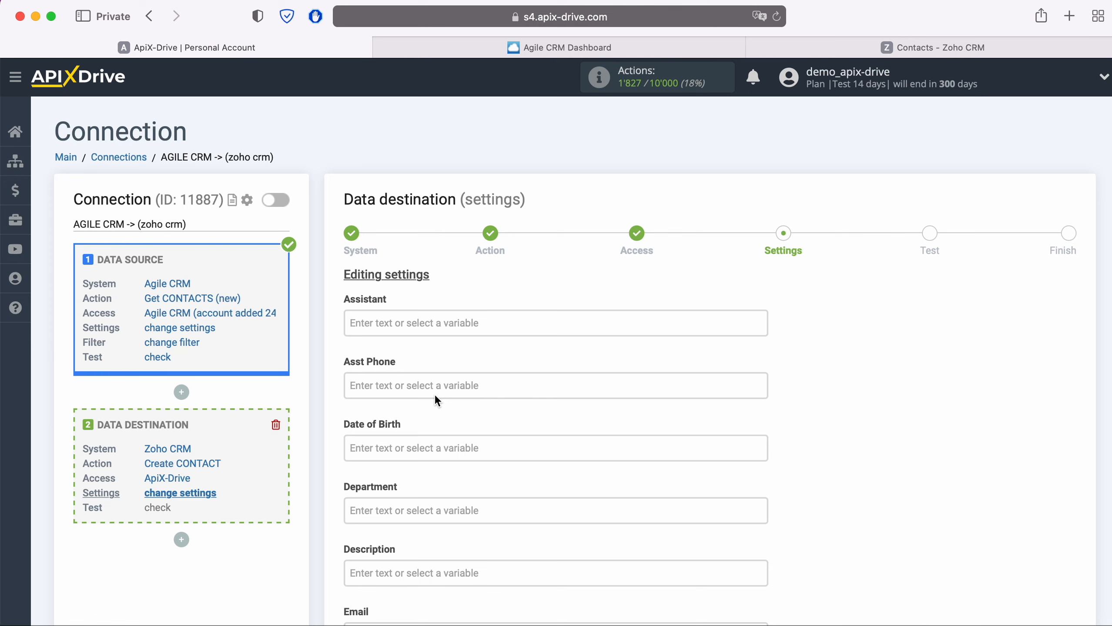
Set Description to 'New CONTACT from AgileCRM' followed by the Agile CRM creation date variable.
scroll(437, 401, down, 1)
click(413, 481)
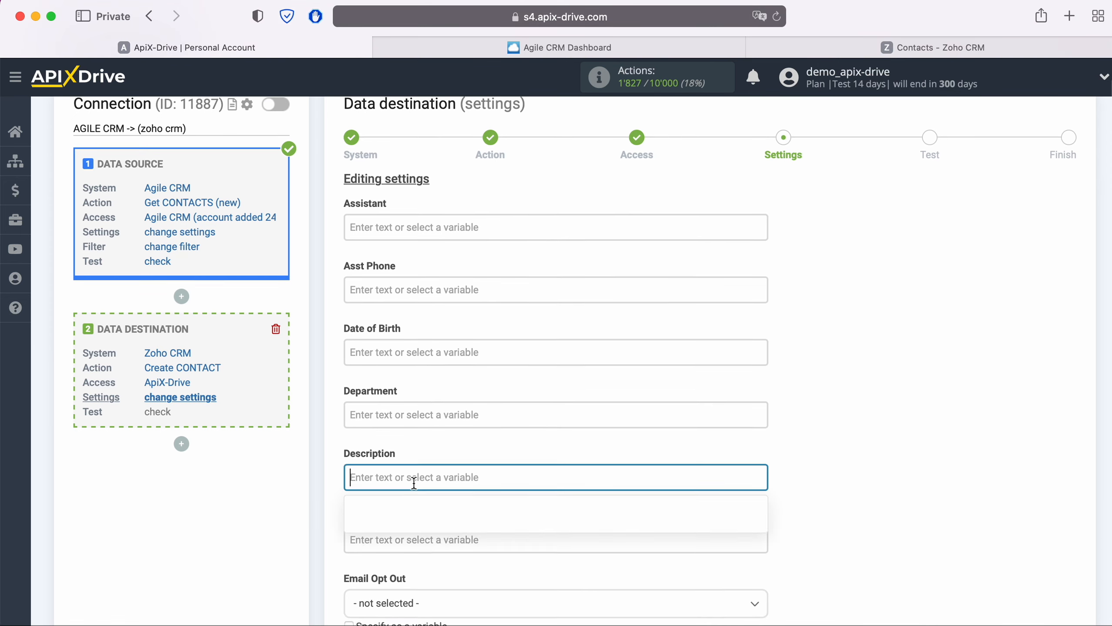
scroll(421, 439, down, 5)
scroll(562, 401, down, 4)
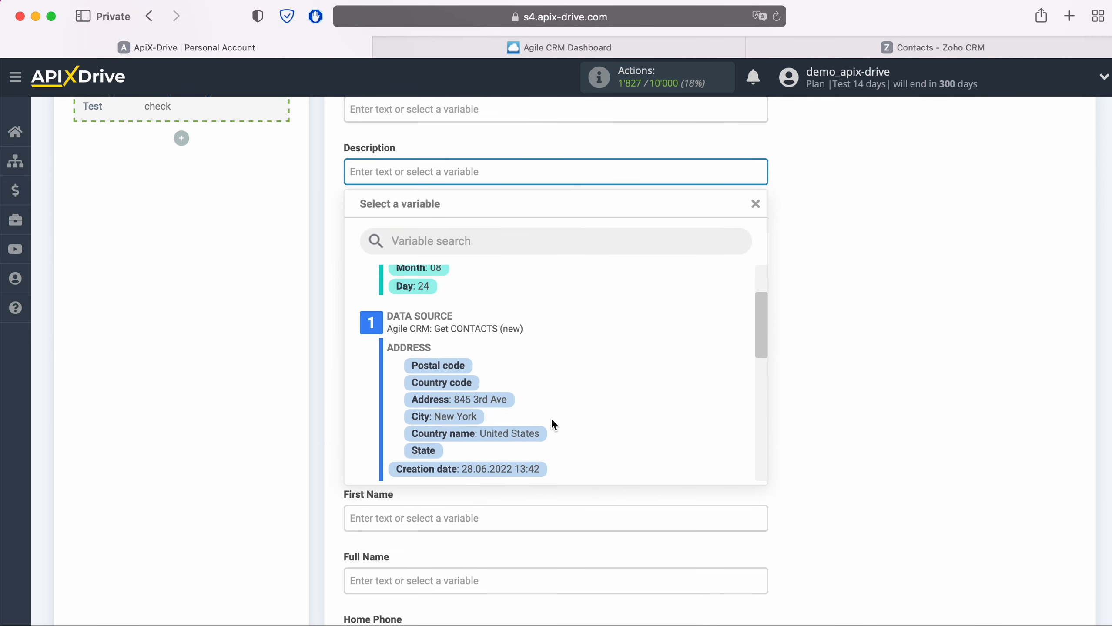
click(529, 466)
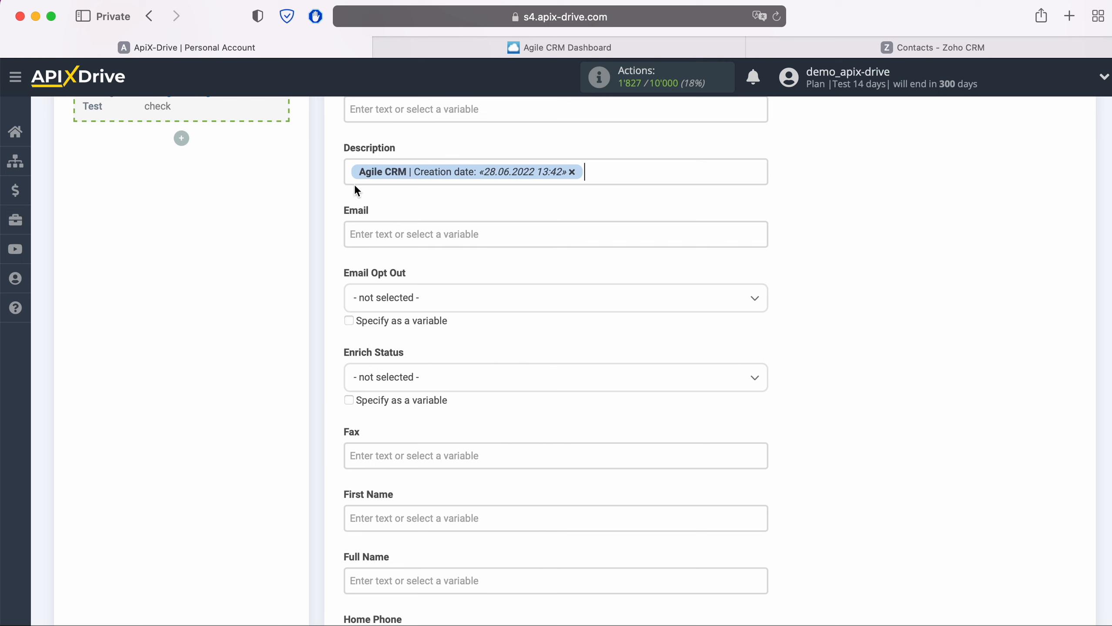
click(351, 171)
text(New CONTACT)
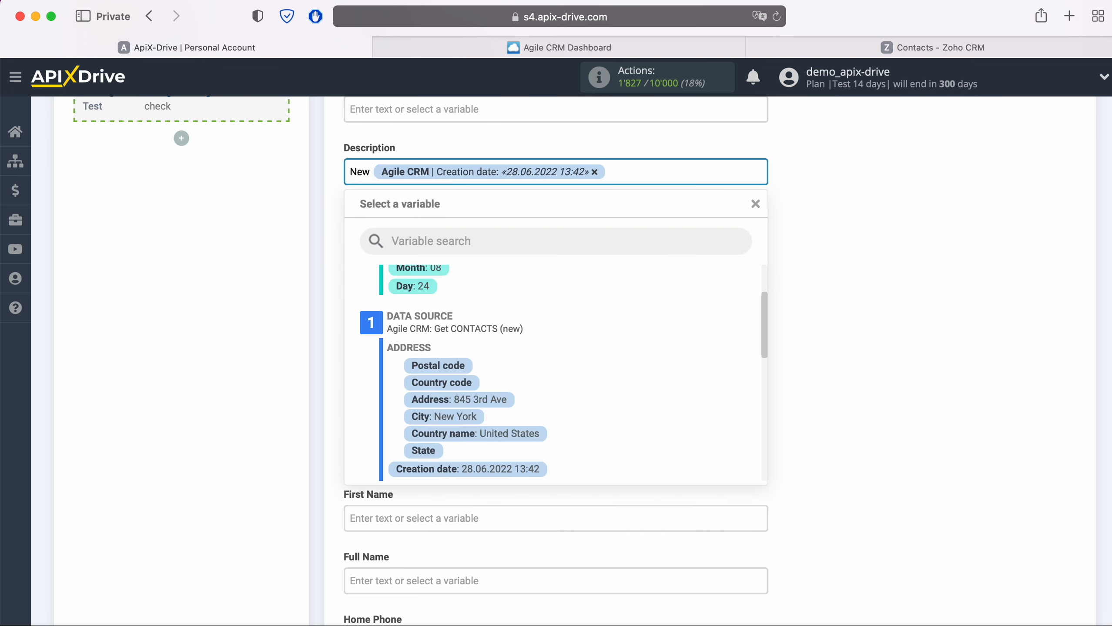
text( from AgileCRM)
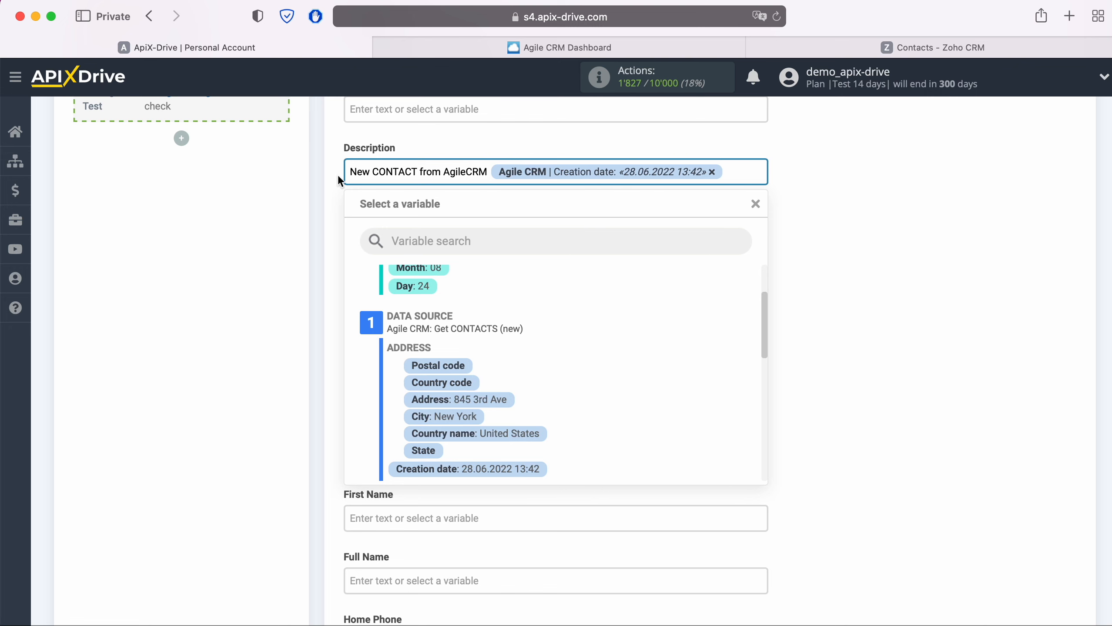
click(238, 197)
Map the Agile CRM contact's E-MAIL value into the Zoho CRM Email field.
click(377, 236)
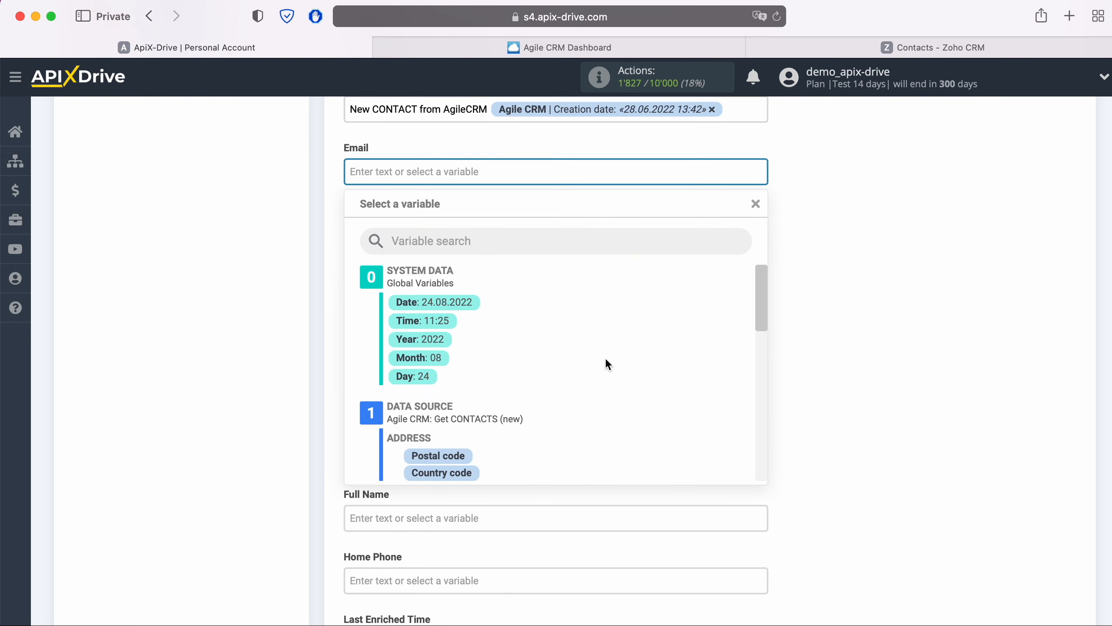
scroll(605, 358, down, 5)
scroll(594, 348, down, 2)
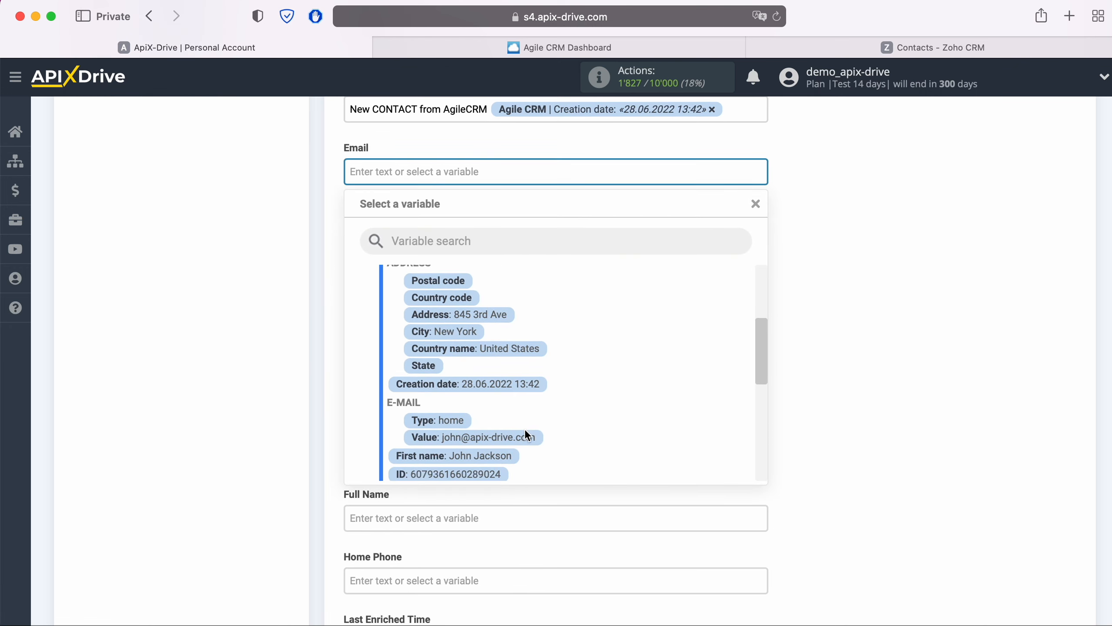
click(524, 431)
scroll(540, 376, down, 3)
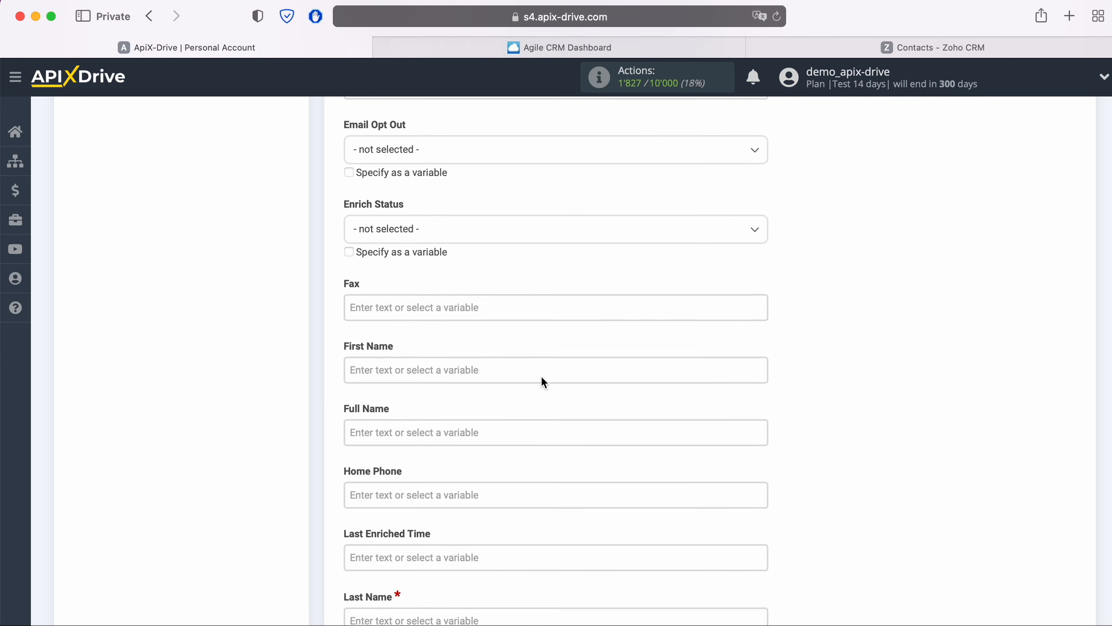
Fill First Name and Full Name with the Agile CRM first name variable.
click(466, 319)
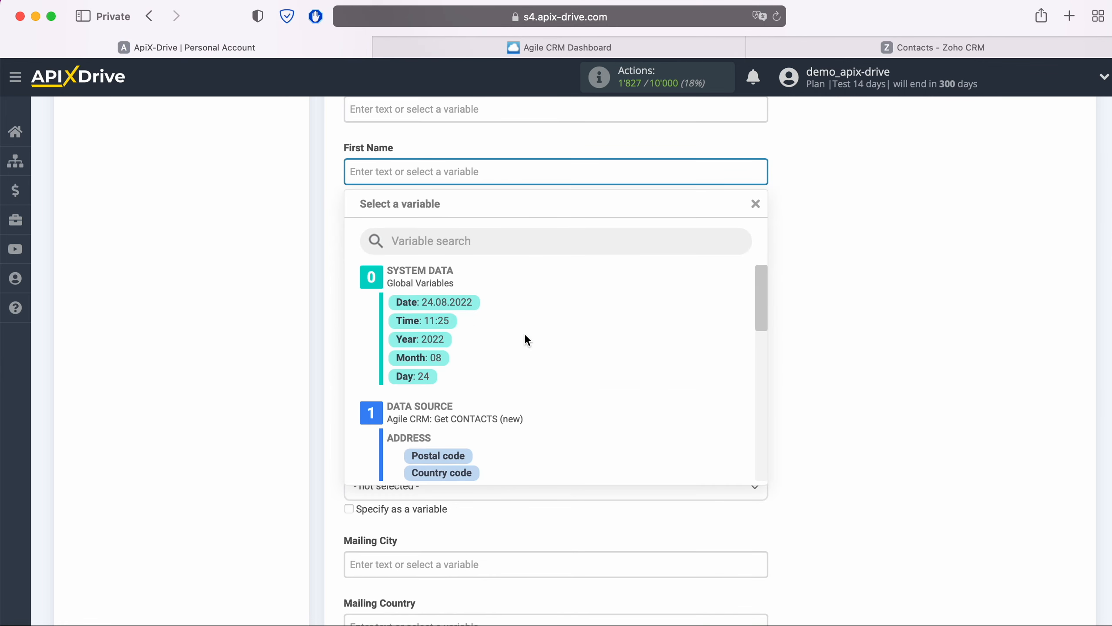
scroll(582, 355, down, 3)
scroll(582, 352, down, 3)
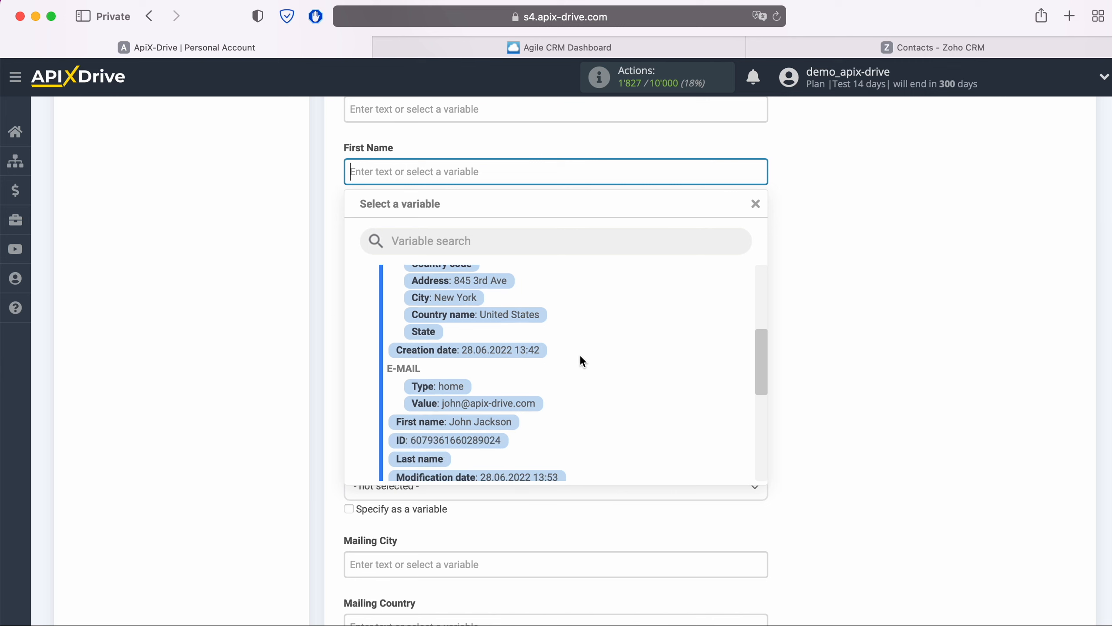
click(484, 426)
click(452, 234)
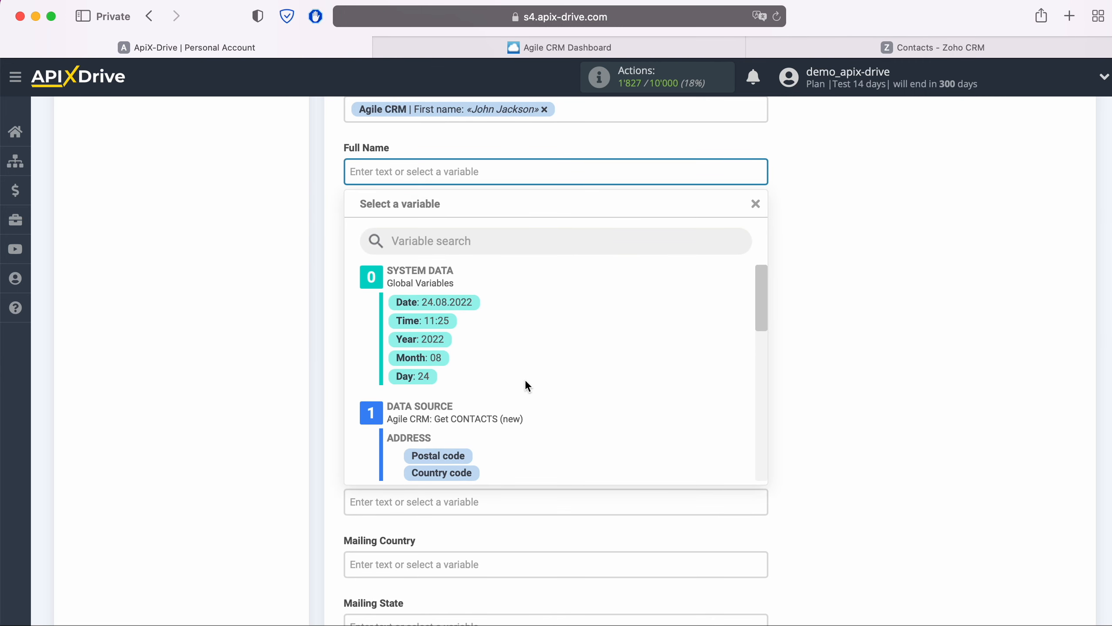
scroll(537, 379, down, 3)
scroll(537, 380, down, 2)
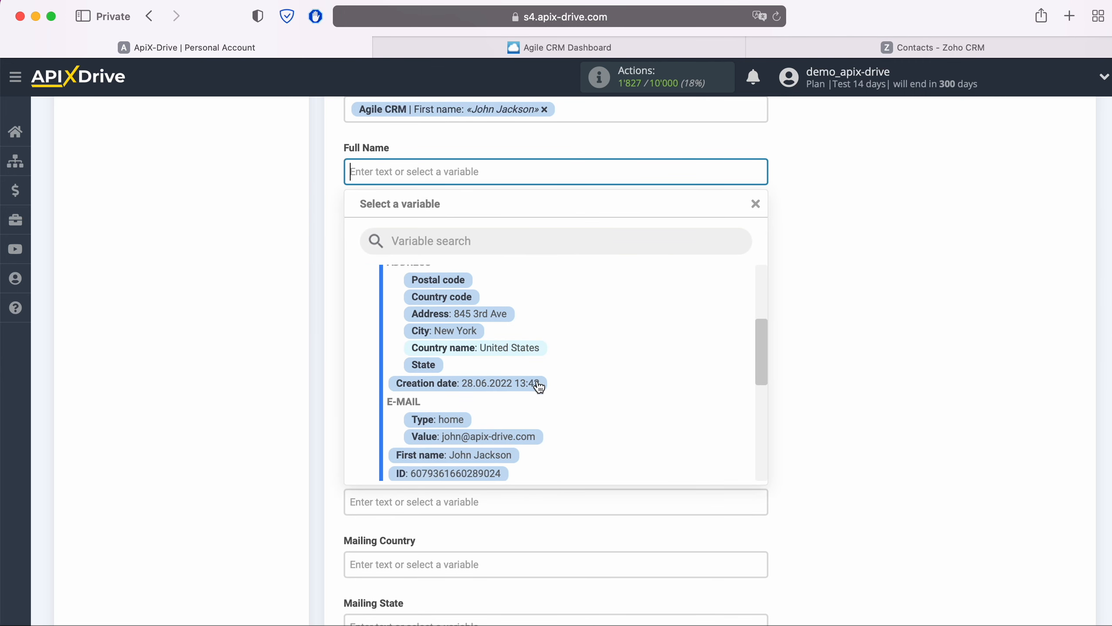
click(499, 457)
Map Home Phone to the contact's phone value and Last Name to the Agile CRM first name.
click(468, 232)
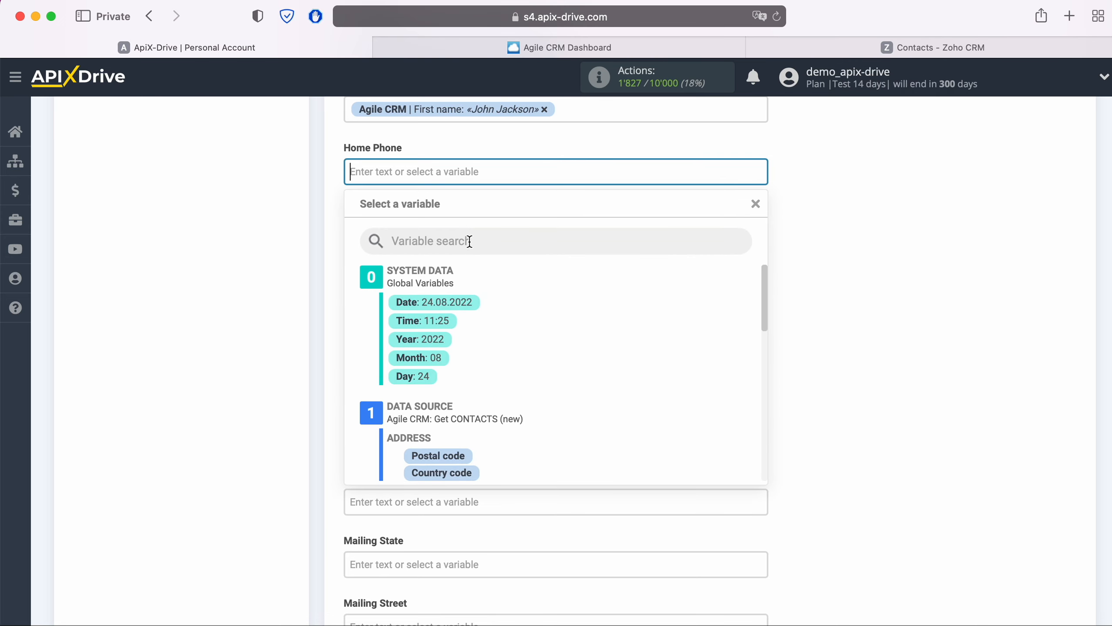
scroll(561, 382, down, 3)
scroll(559, 377, down, 4)
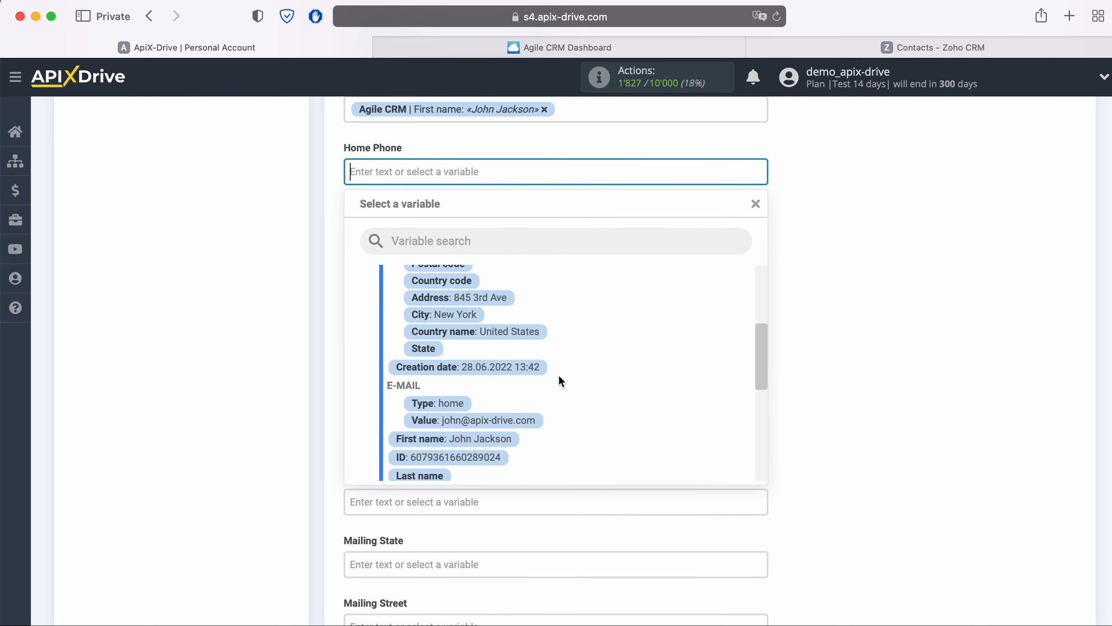
scroll(560, 378, down, 5)
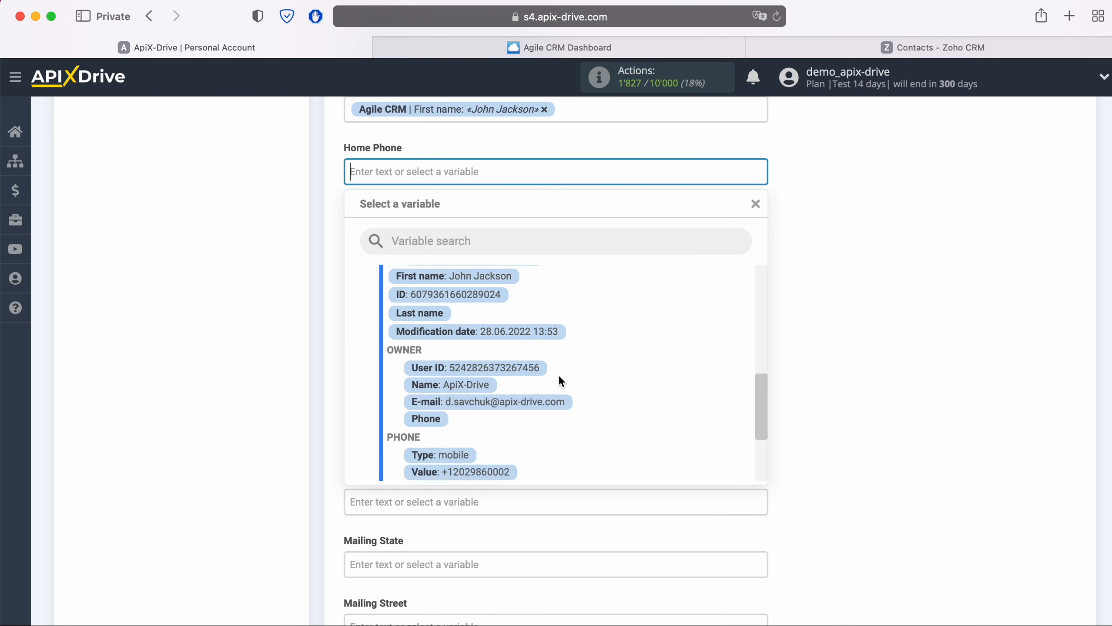
click(508, 422)
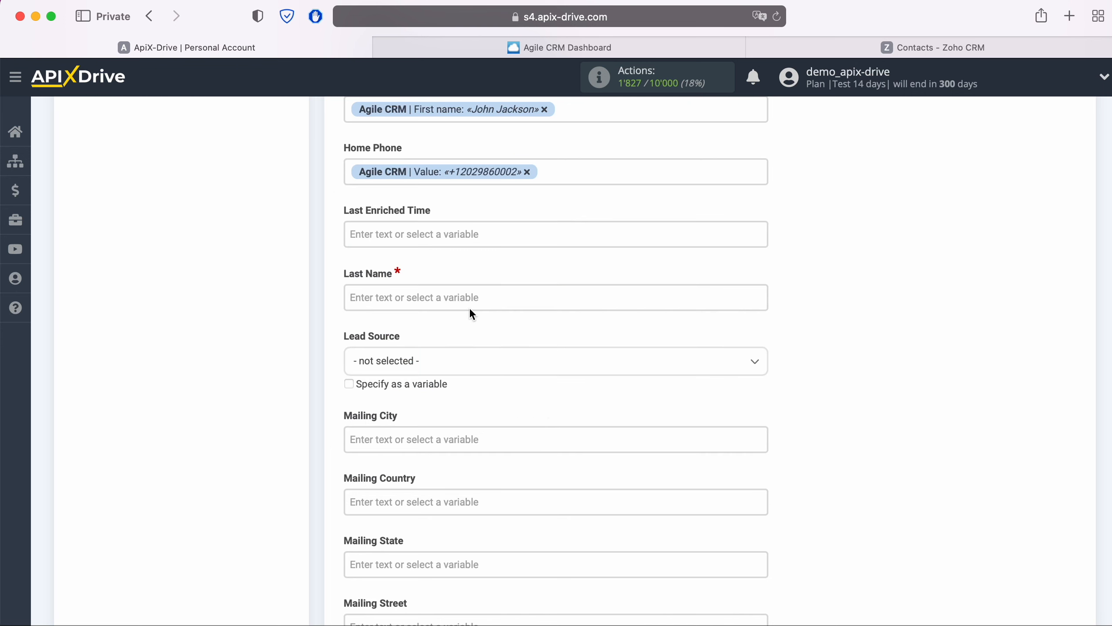
click(453, 297)
scroll(570, 374, down, 5)
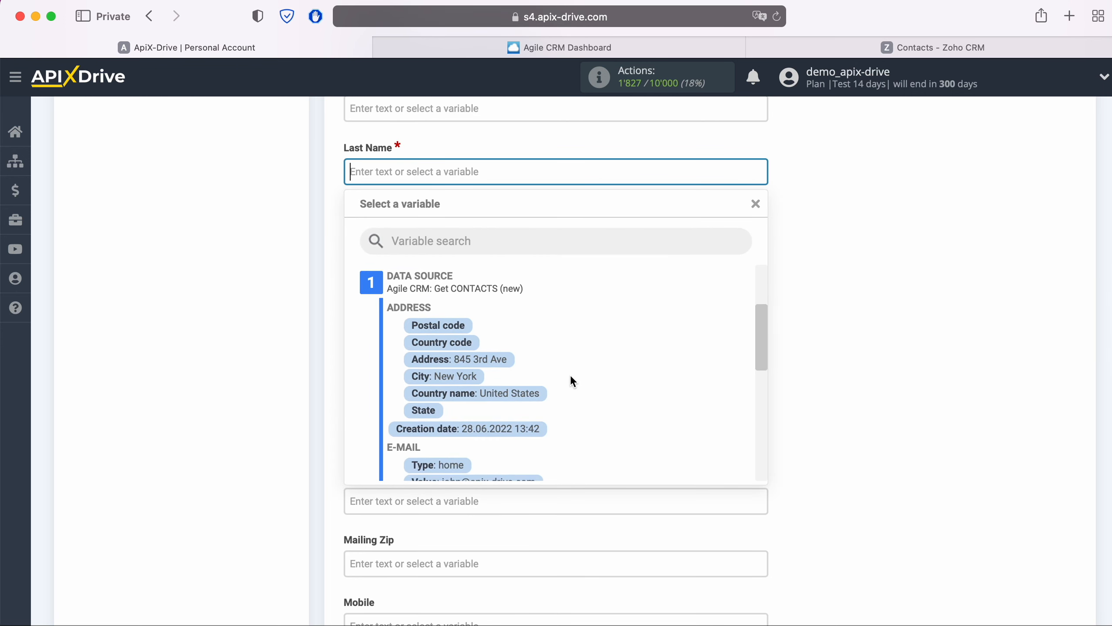
scroll(569, 373, down, 3)
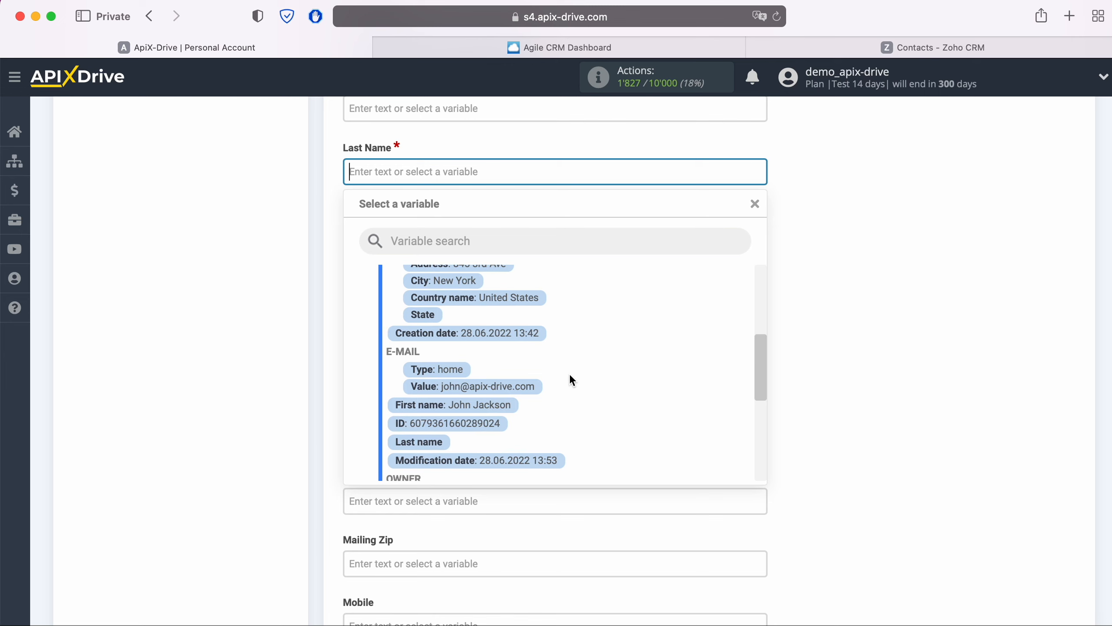
click(501, 400)
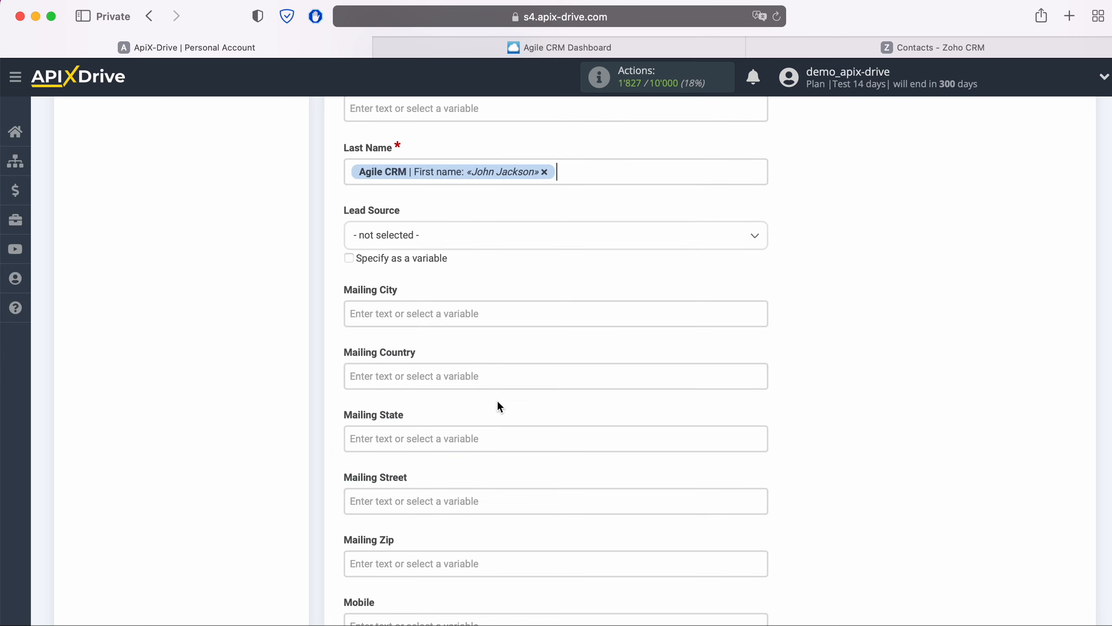
Set Lead Source to Advertisement and fill Mobile with the contact's phone value.
click(442, 247)
click(414, 333)
scroll(545, 327, down, 10)
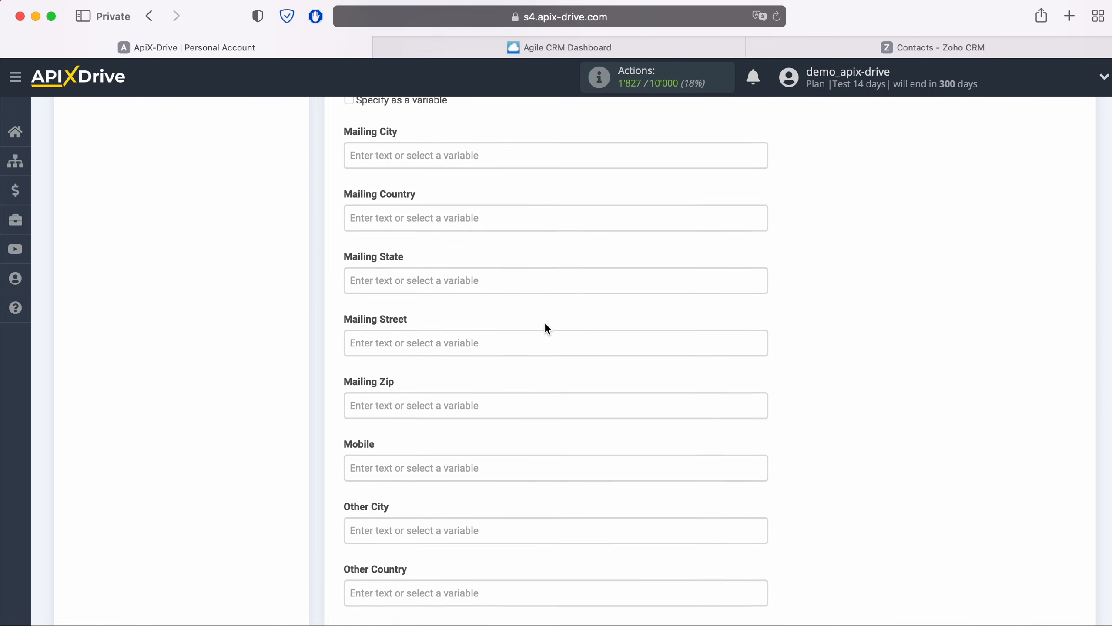
click(486, 342)
scroll(573, 374, down, 5)
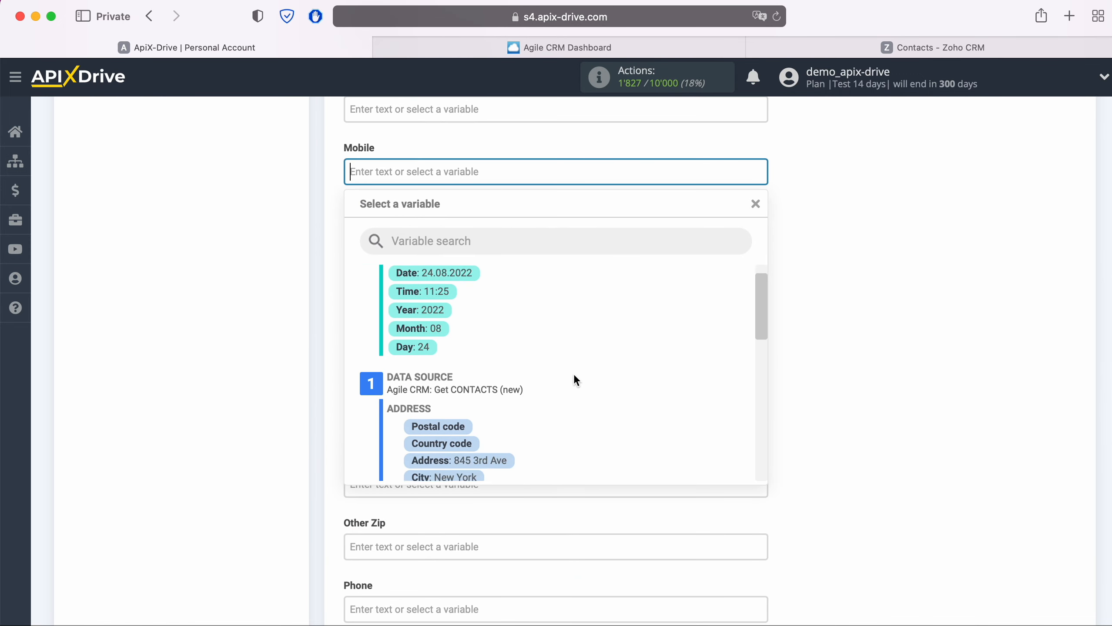
scroll(579, 371, down, 5)
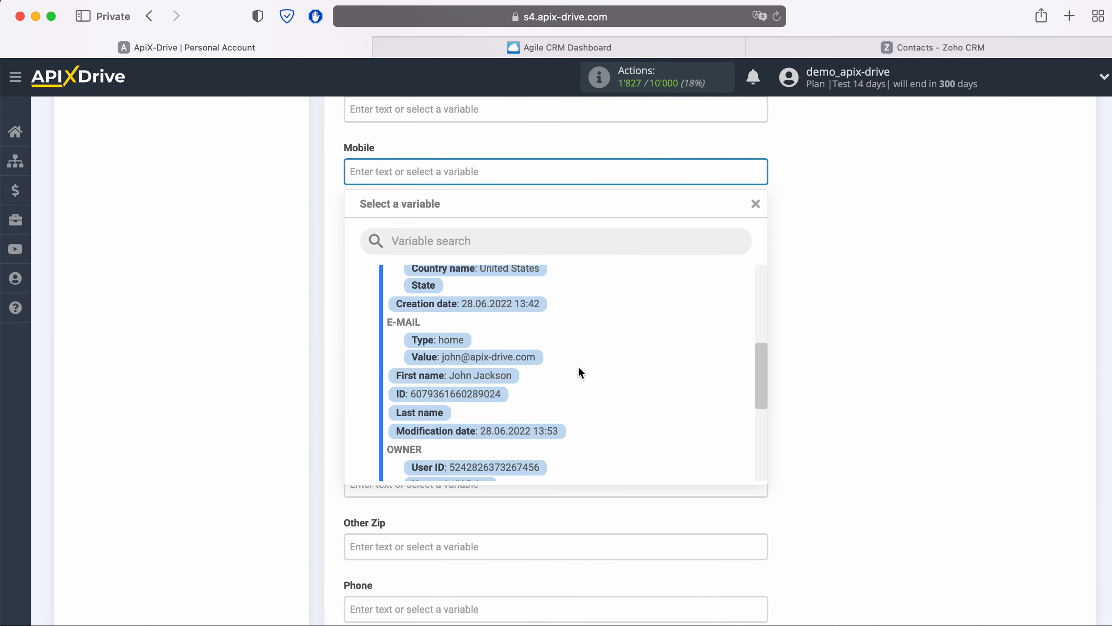
scroll(580, 373, down, 3)
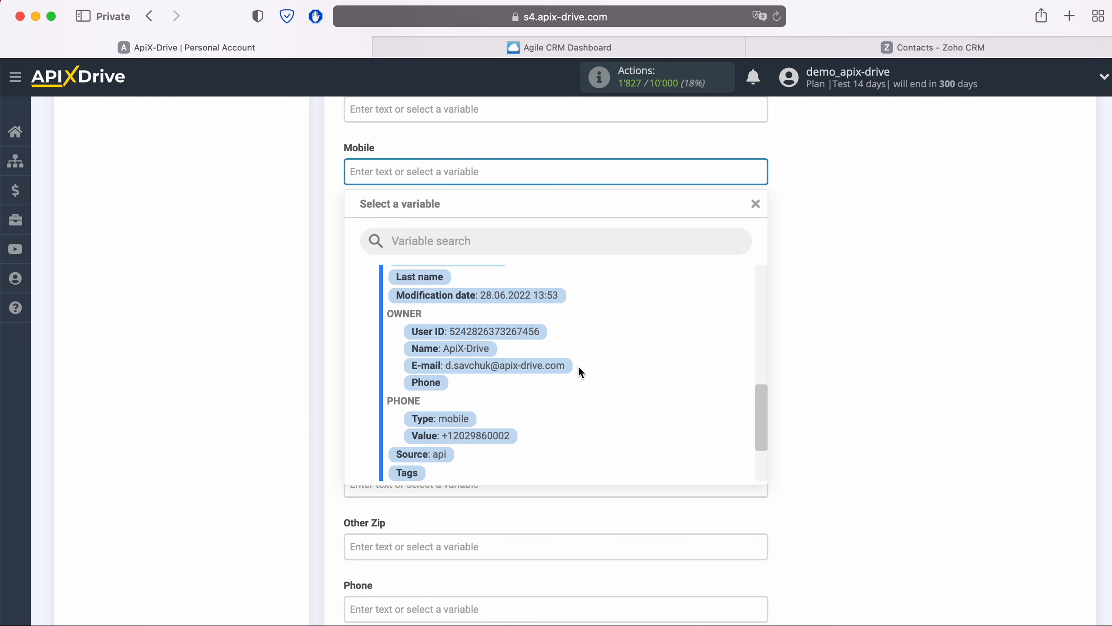
click(511, 436)
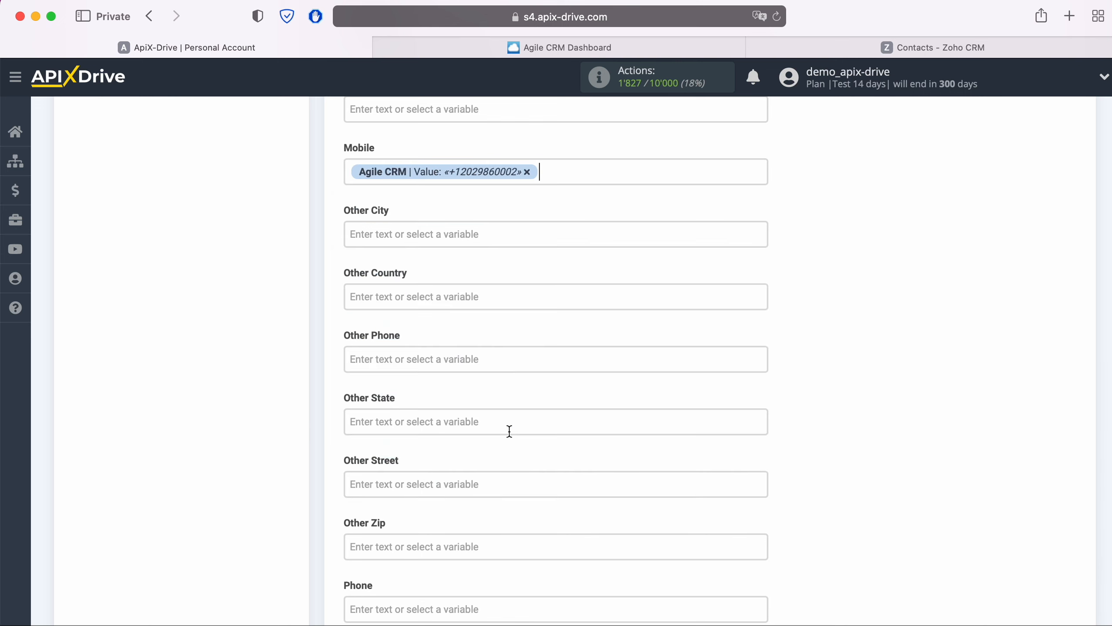
Fill Other Phone and Phone with the Agile CRM contact's phone value.
click(496, 358)
scroll(578, 369, down, 4)
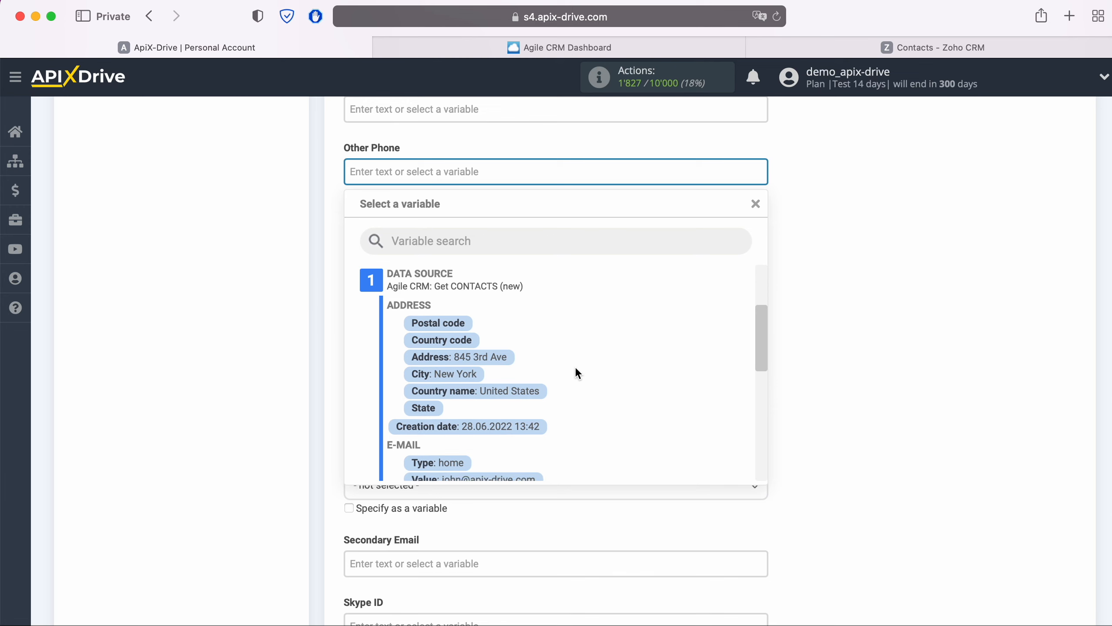
scroll(576, 369, down, 5)
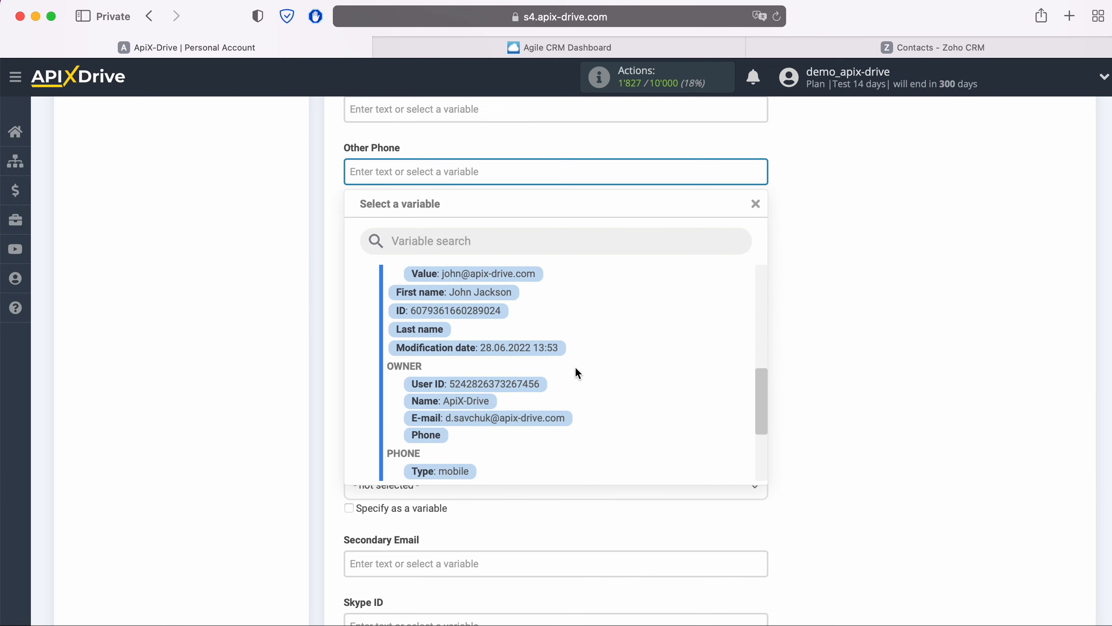
scroll(575, 367, down, 3)
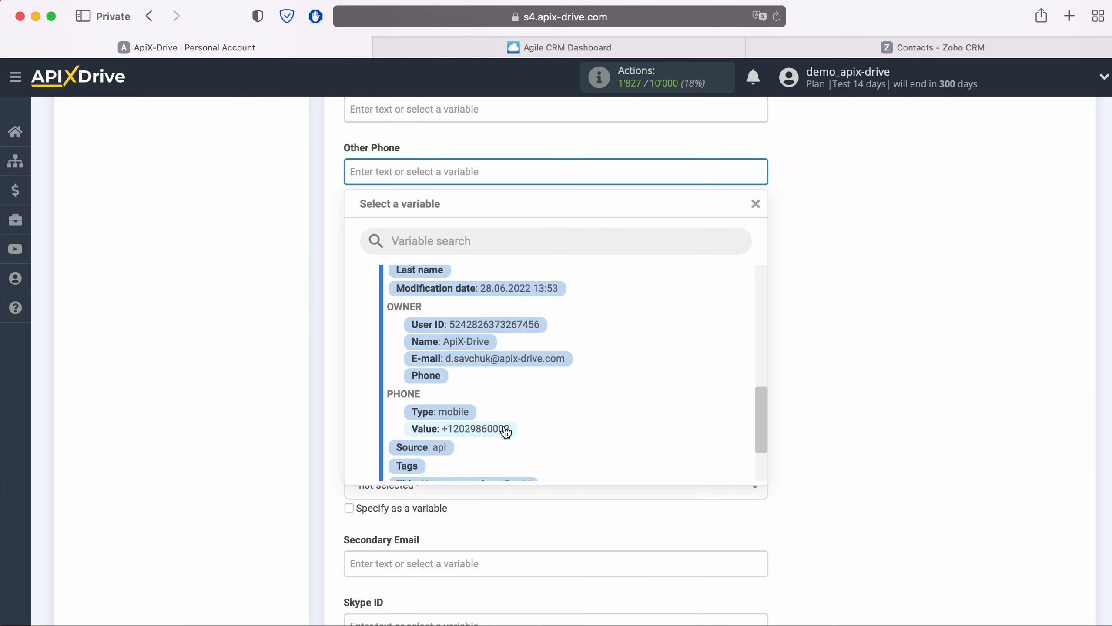
click(504, 430)
scroll(565, 390, down, 3)
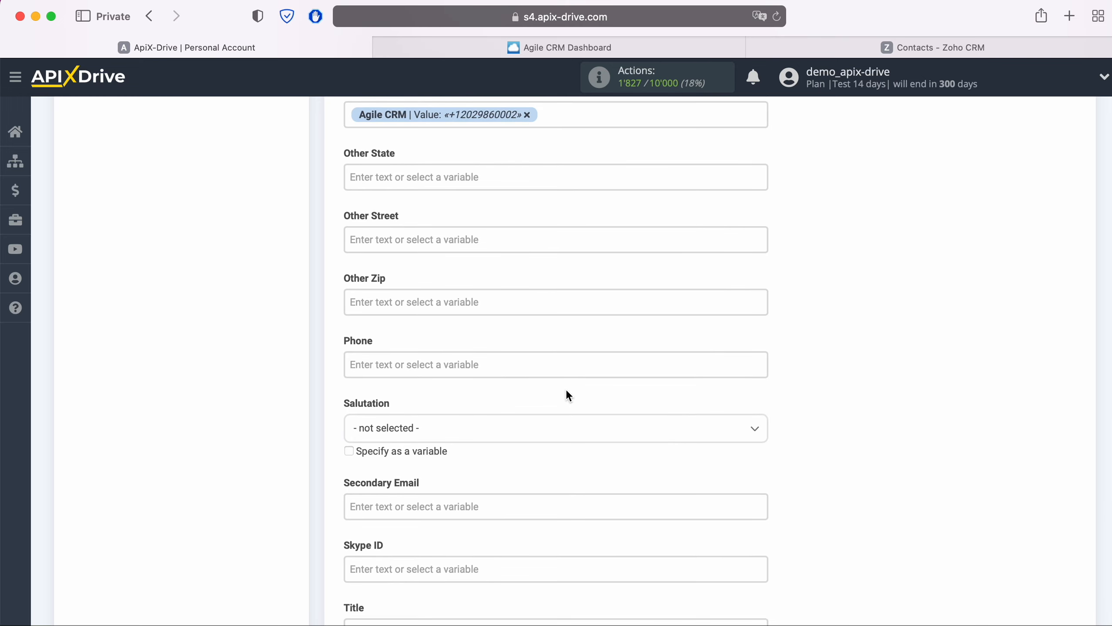
click(486, 365)
scroll(578, 397, down, 3)
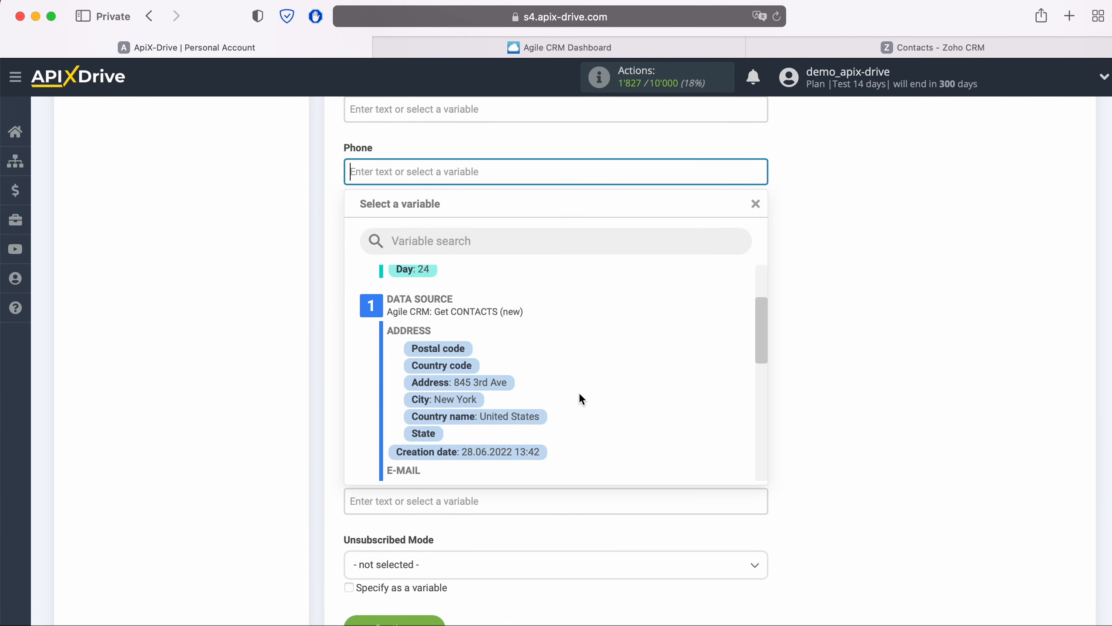
scroll(578, 393, down, 7)
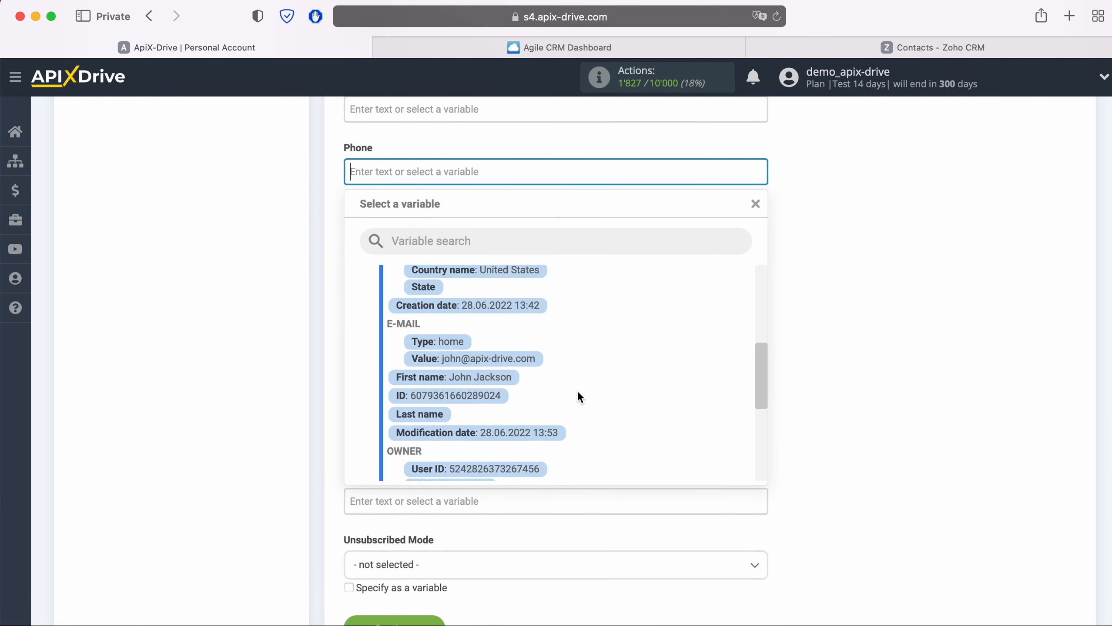
scroll(577, 391, down, 5)
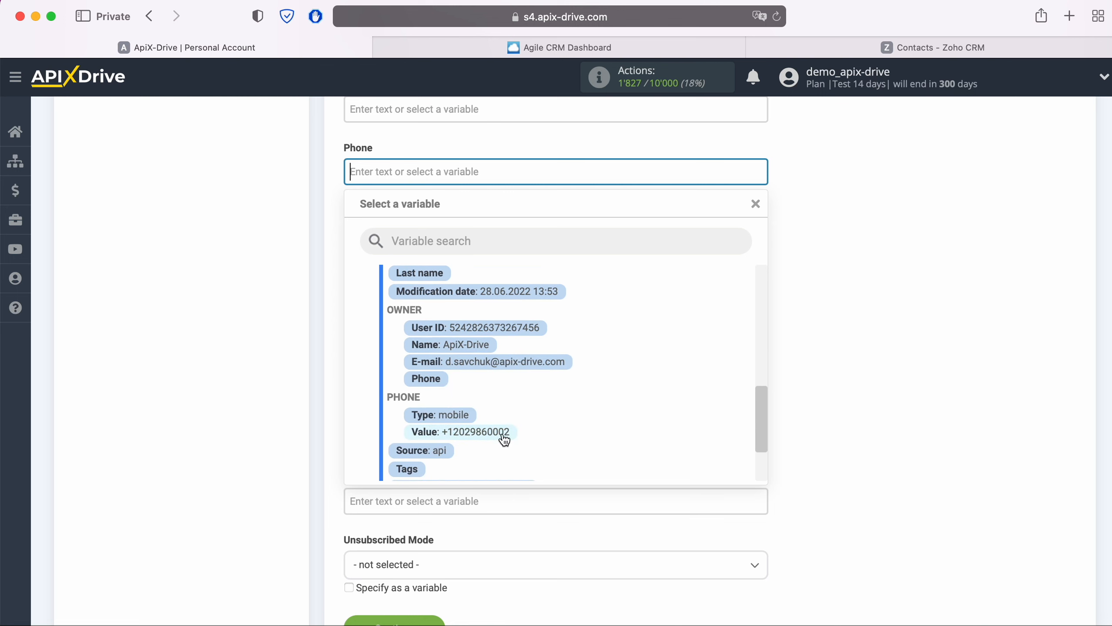
click(504, 436)
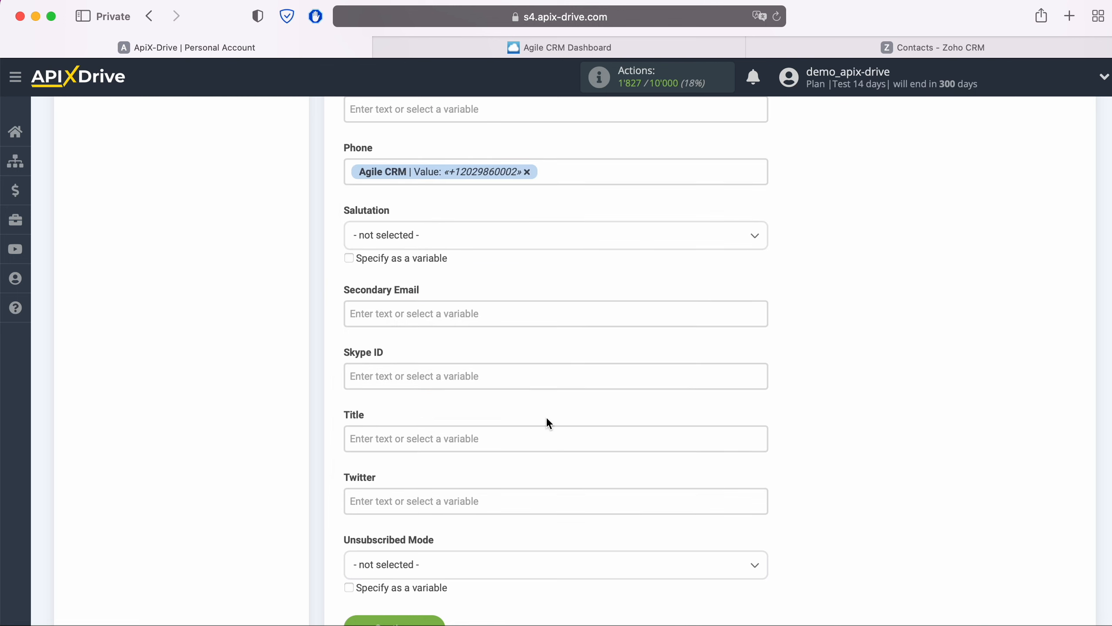
scroll(546, 417, down, 3)
Set Title to 'New CONTACT from AgileCRM' plus the Agile CRM first name, then continue to testing.
click(448, 360)
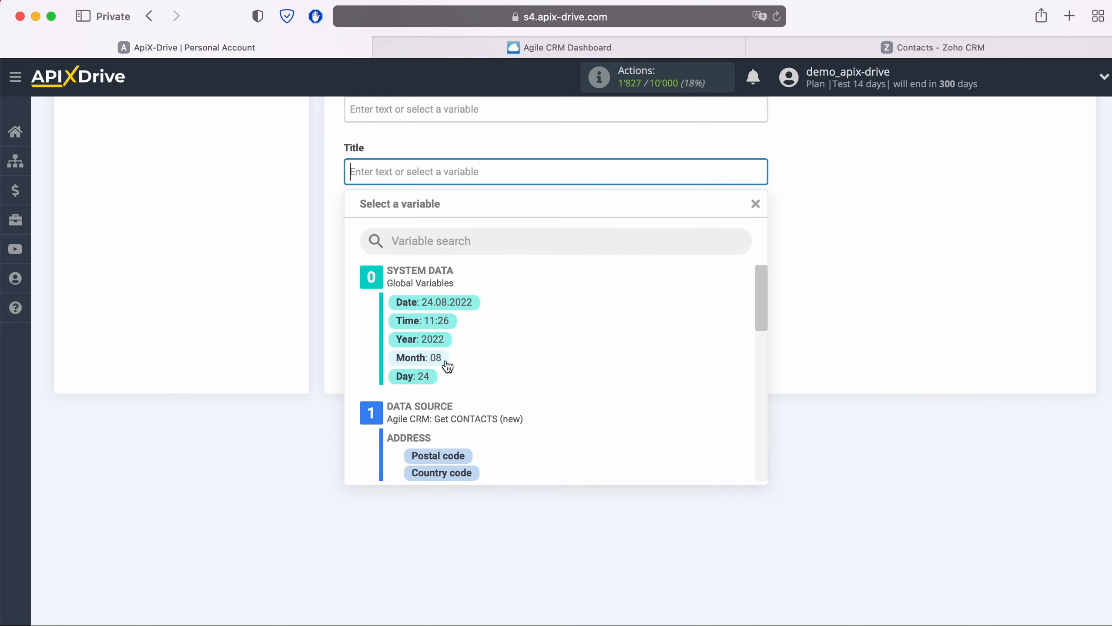
text(New CONTACT from AgileCRM)
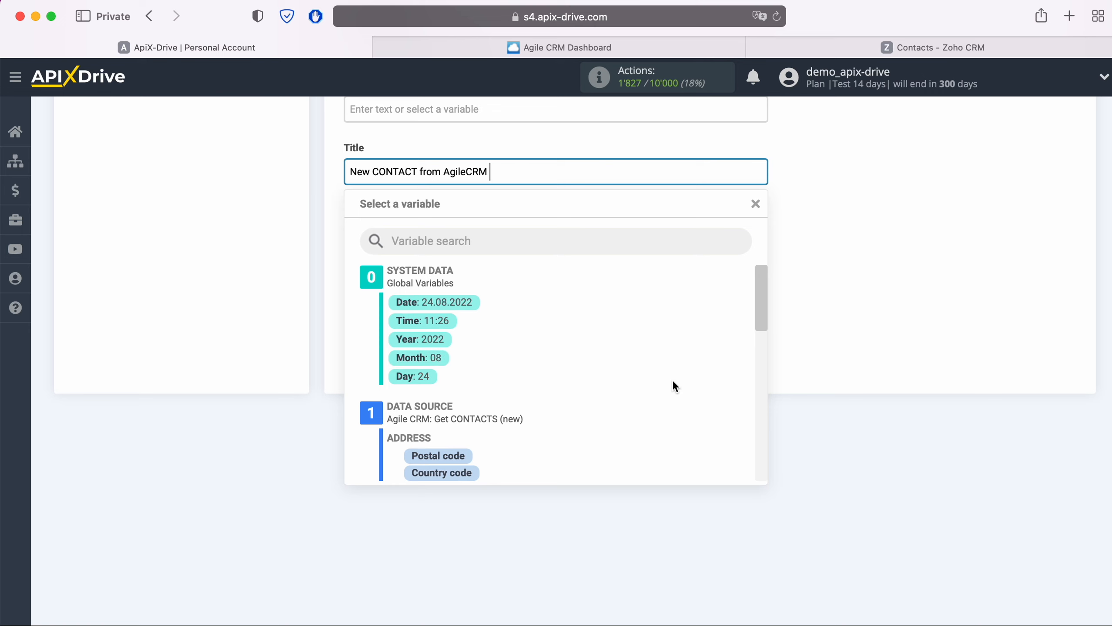
scroll(655, 378, down, 5)
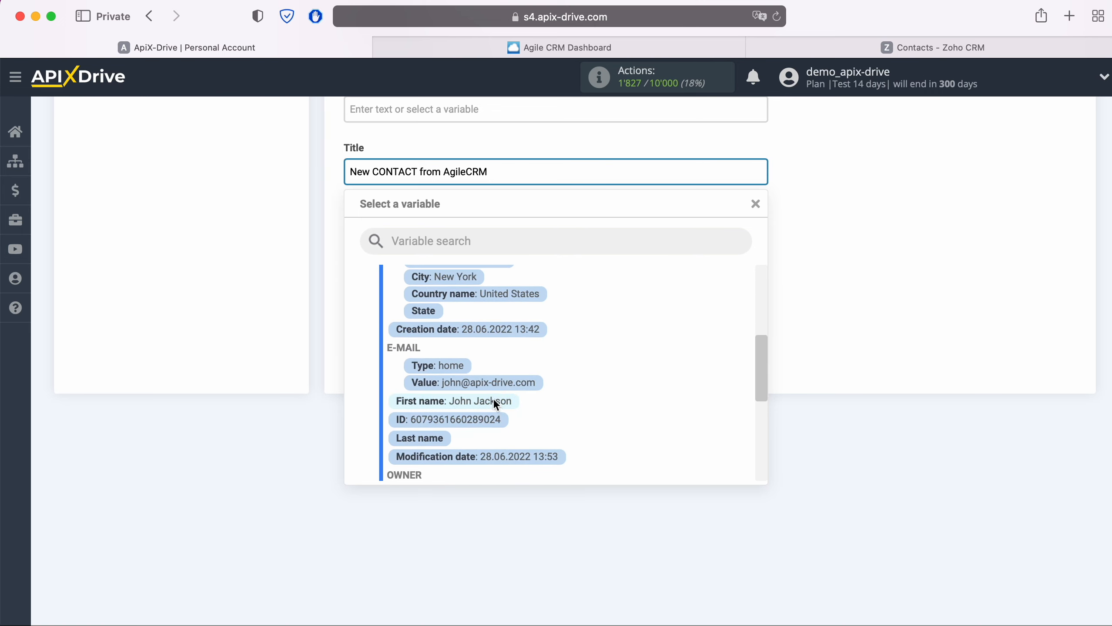
click(494, 398)
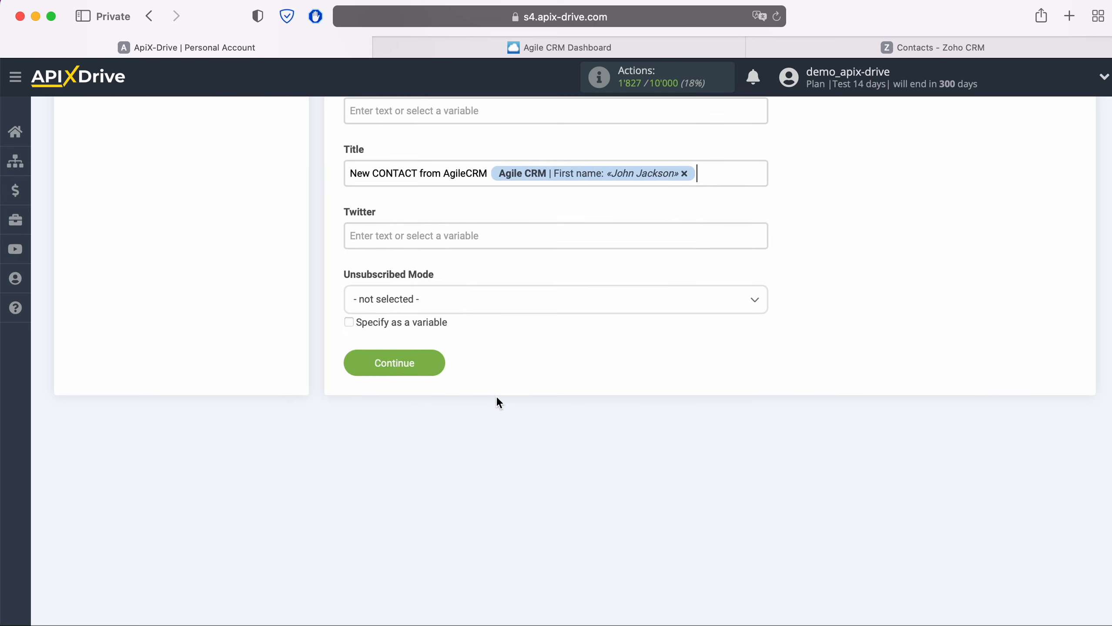
click(433, 367)
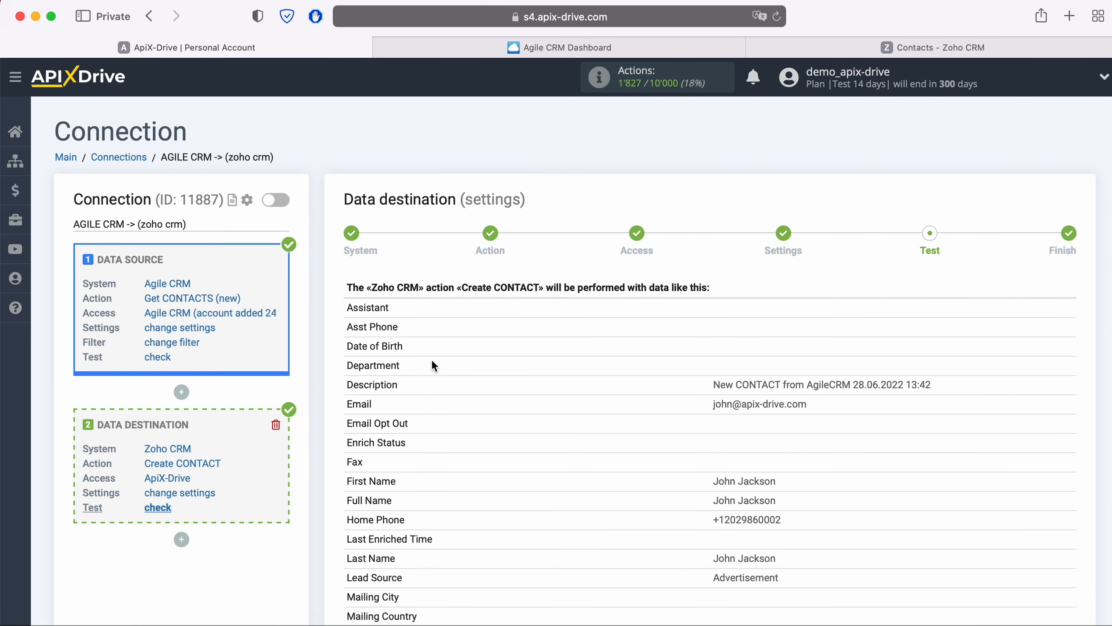
Review the test preview table and send the test contact data to Zoho CRM.
scroll(432, 362, down, 3)
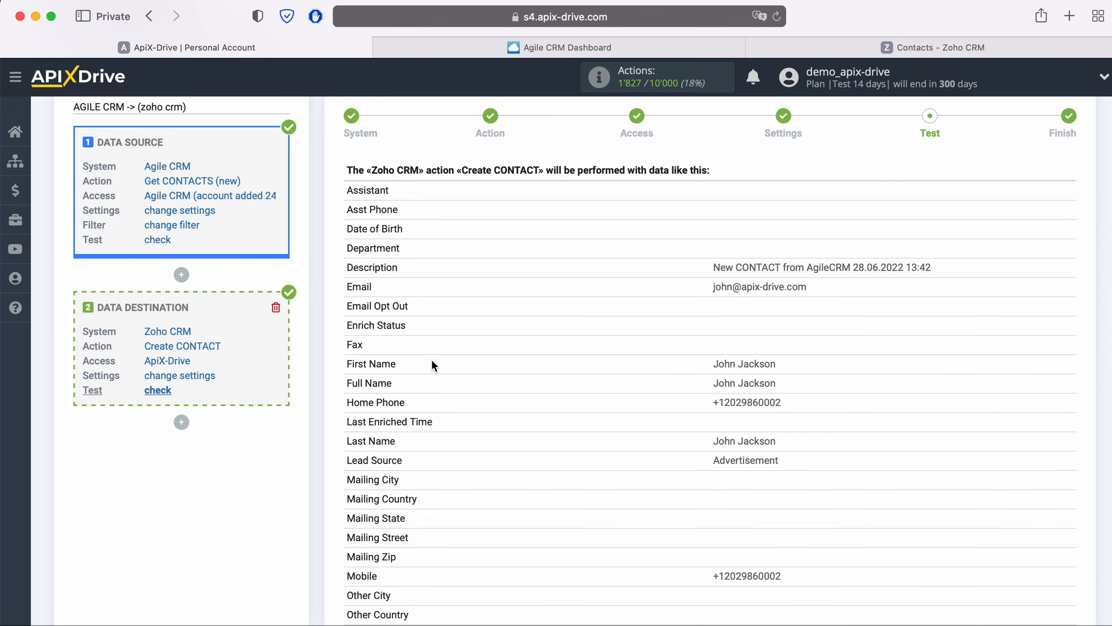
scroll(433, 365, down, 4)
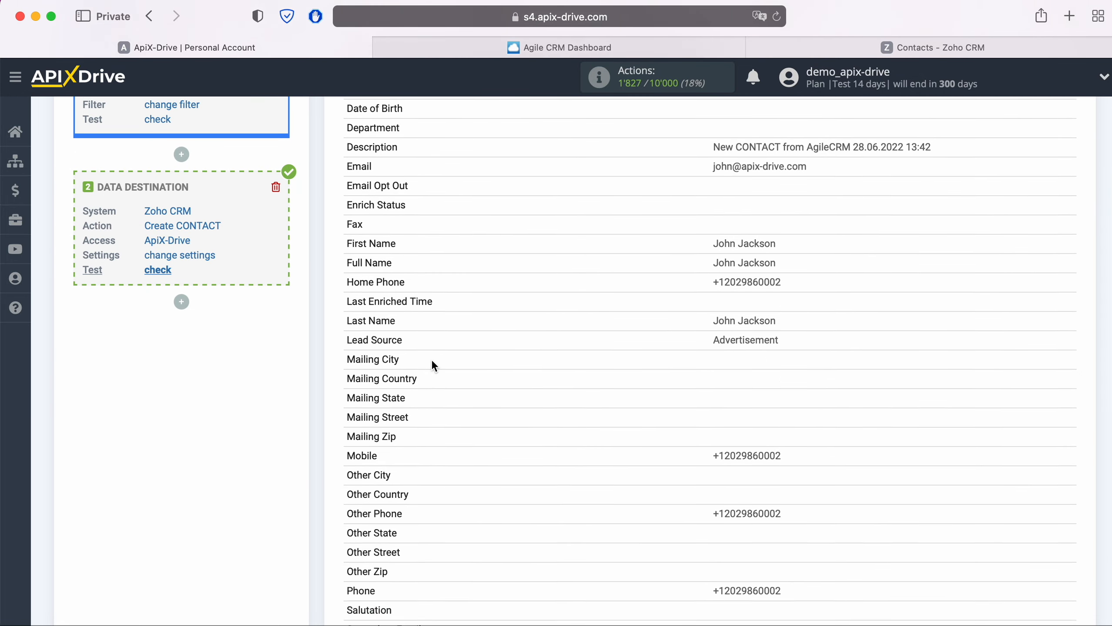
scroll(432, 362, down, 2)
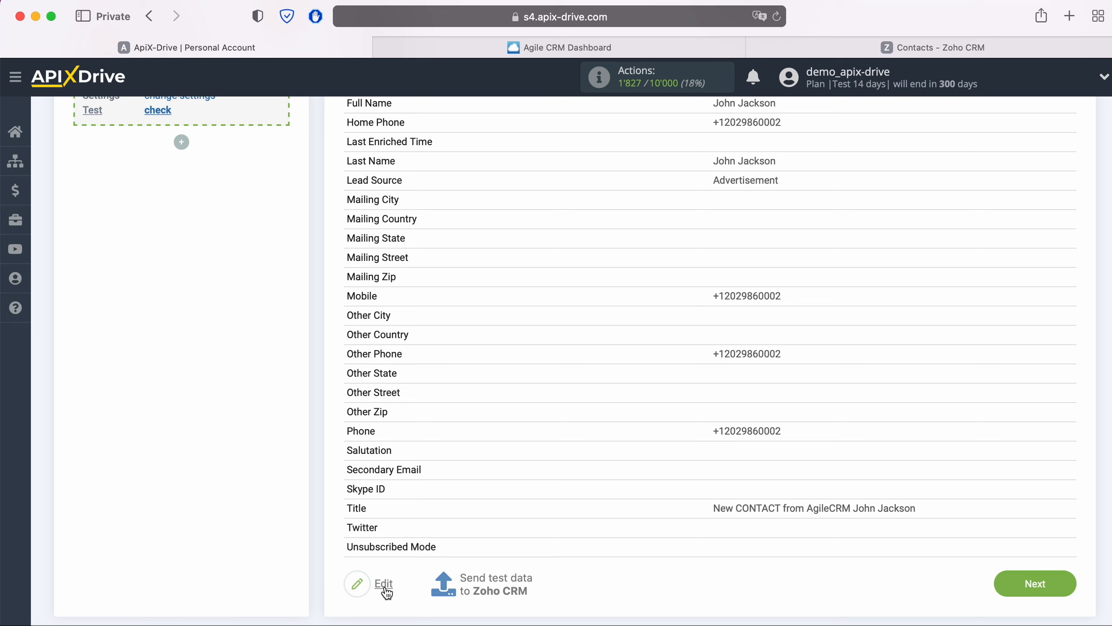
click(496, 585)
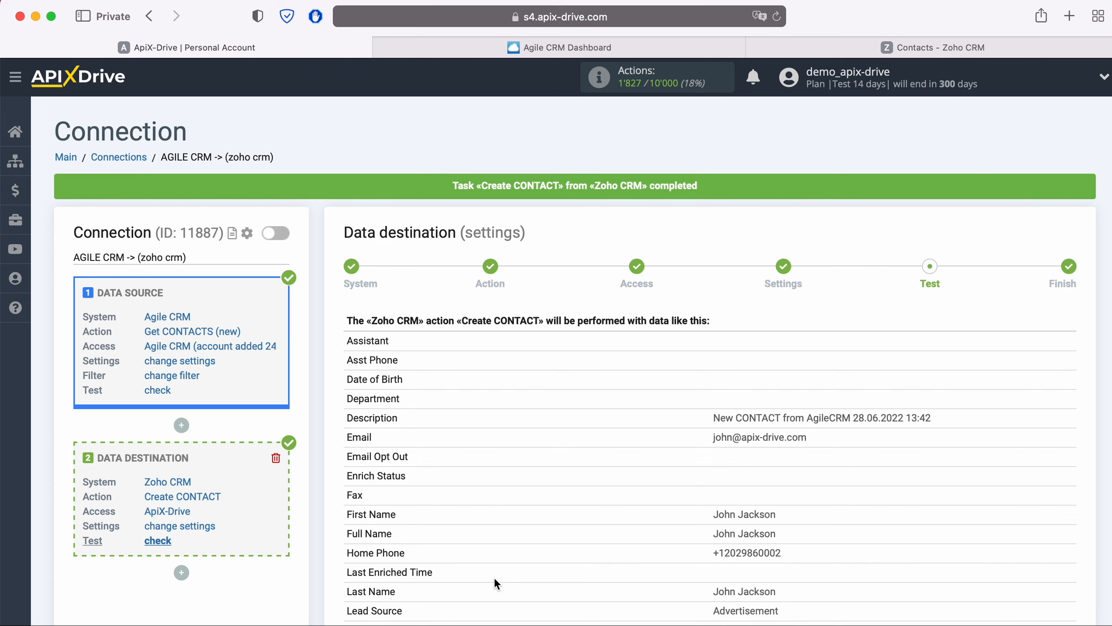
Reload Zoho CRM Contacts, open the new test contact, review its mapped fields, and return to ApiX-Drive.
click(883, 46)
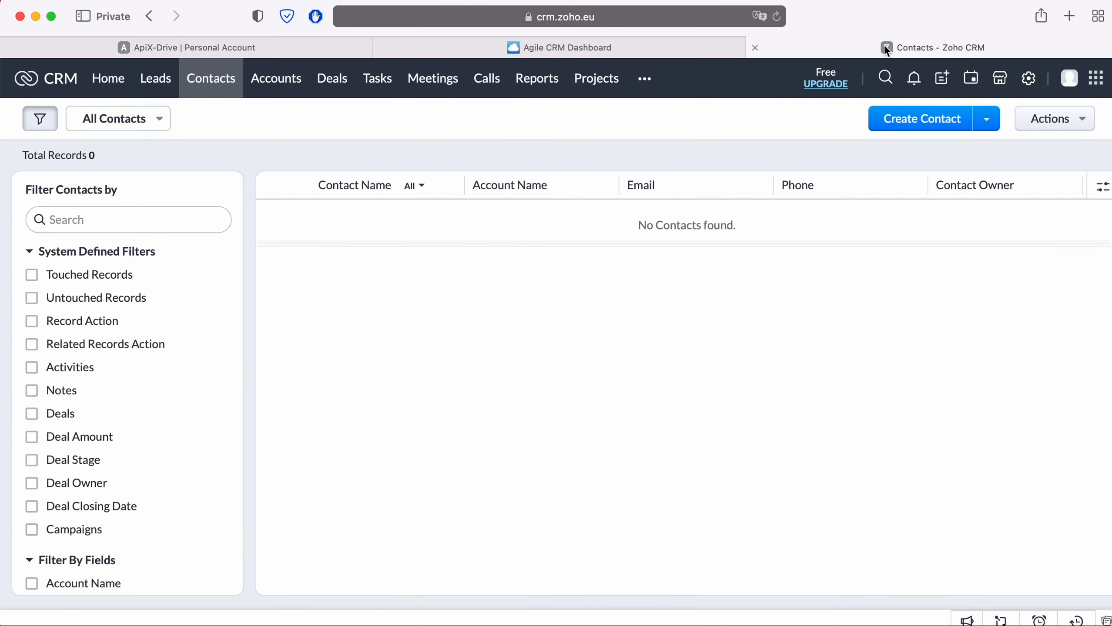
click(776, 17)
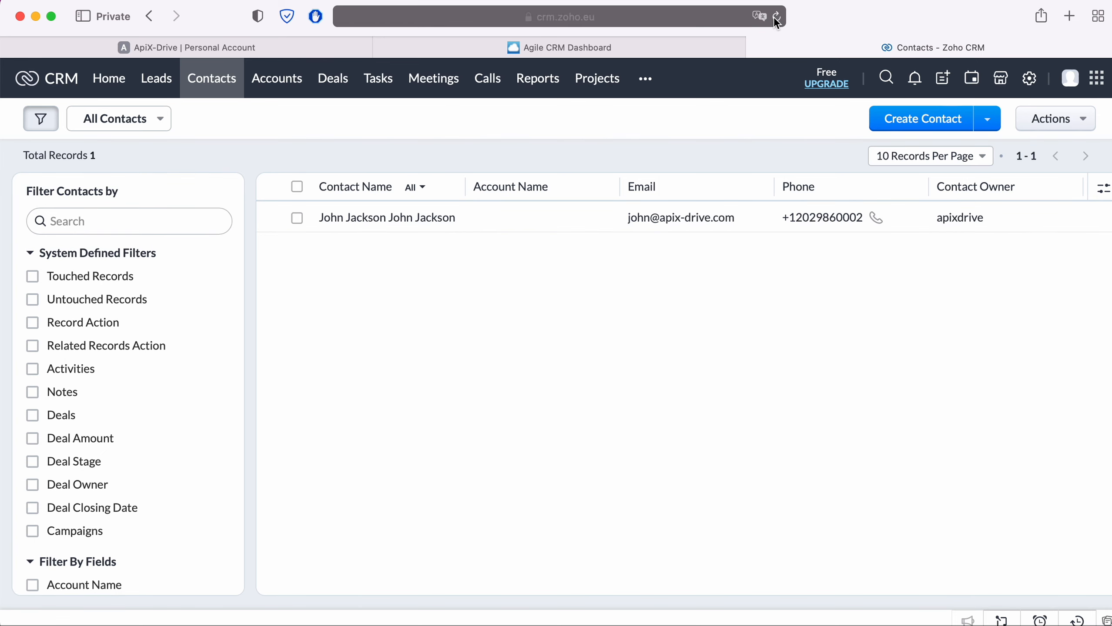
click(379, 219)
scroll(893, 285, down, 5)
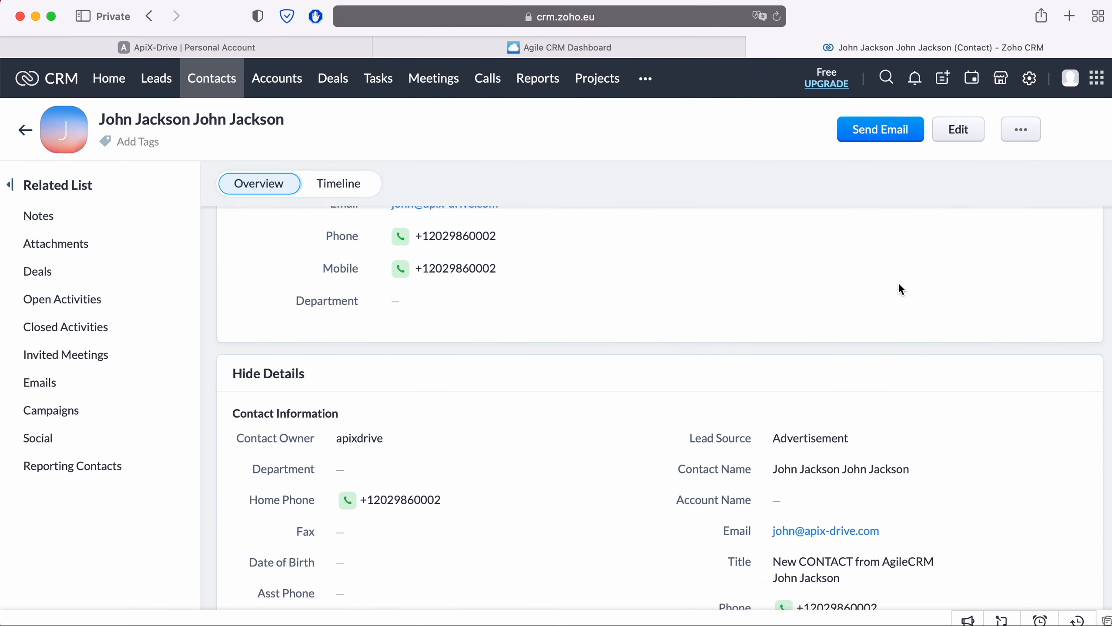
scroll(899, 286, down, 5)
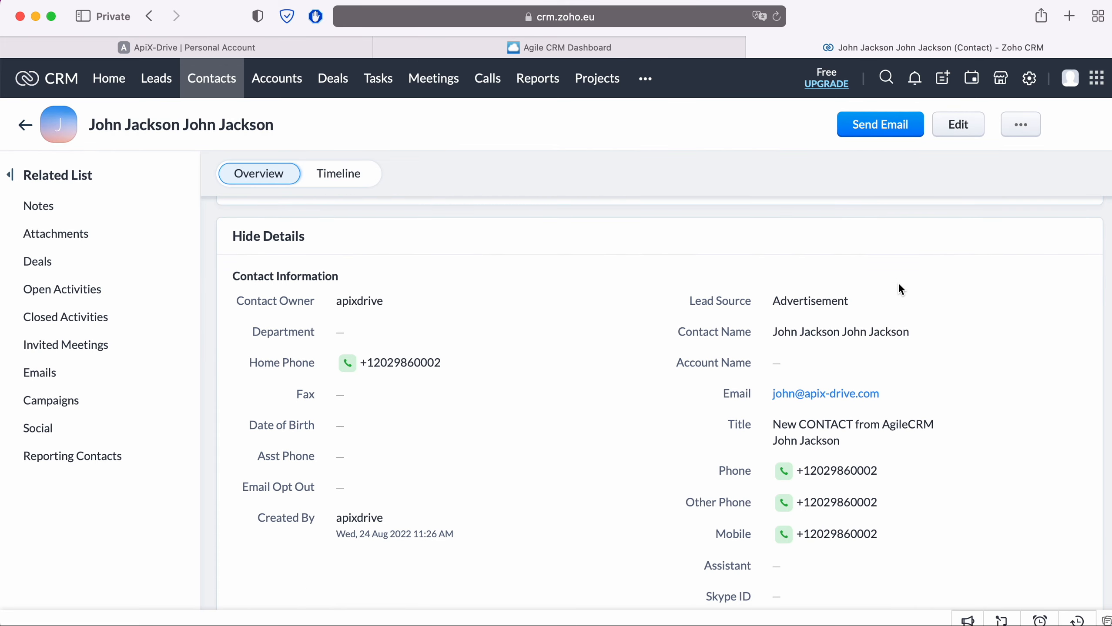
scroll(900, 290, down, 9)
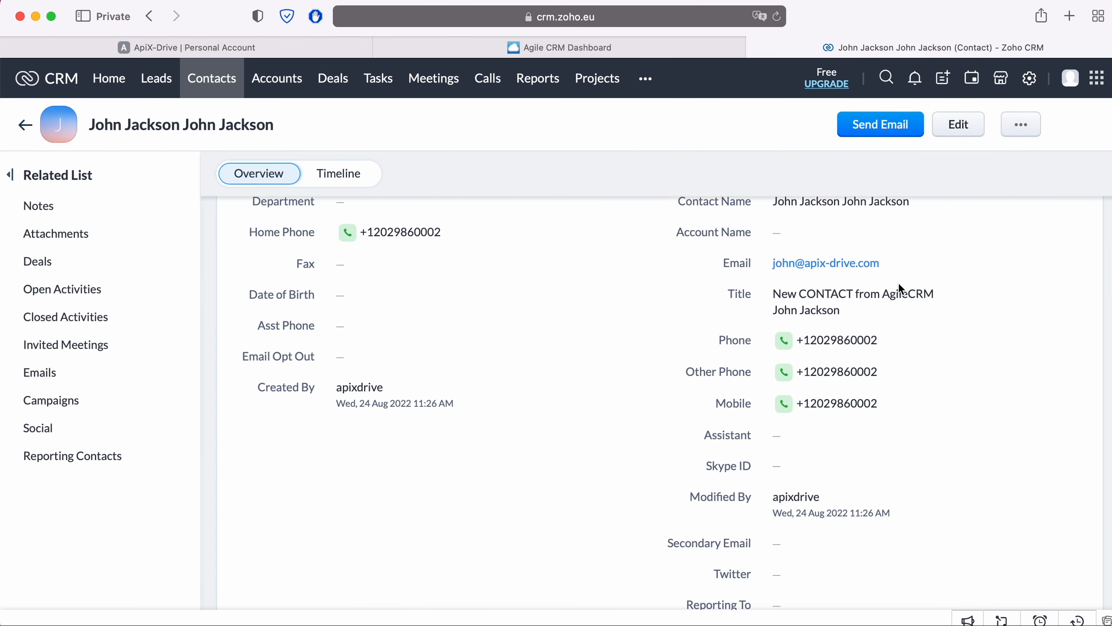
scroll(900, 290, down, 20)
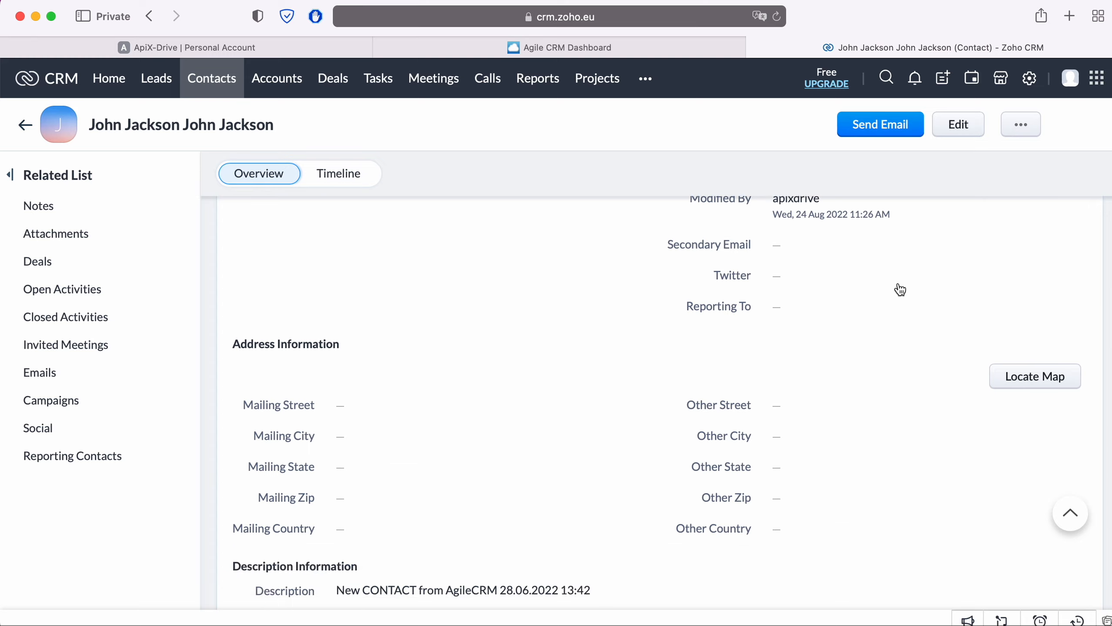
scroll(900, 289, up, 20)
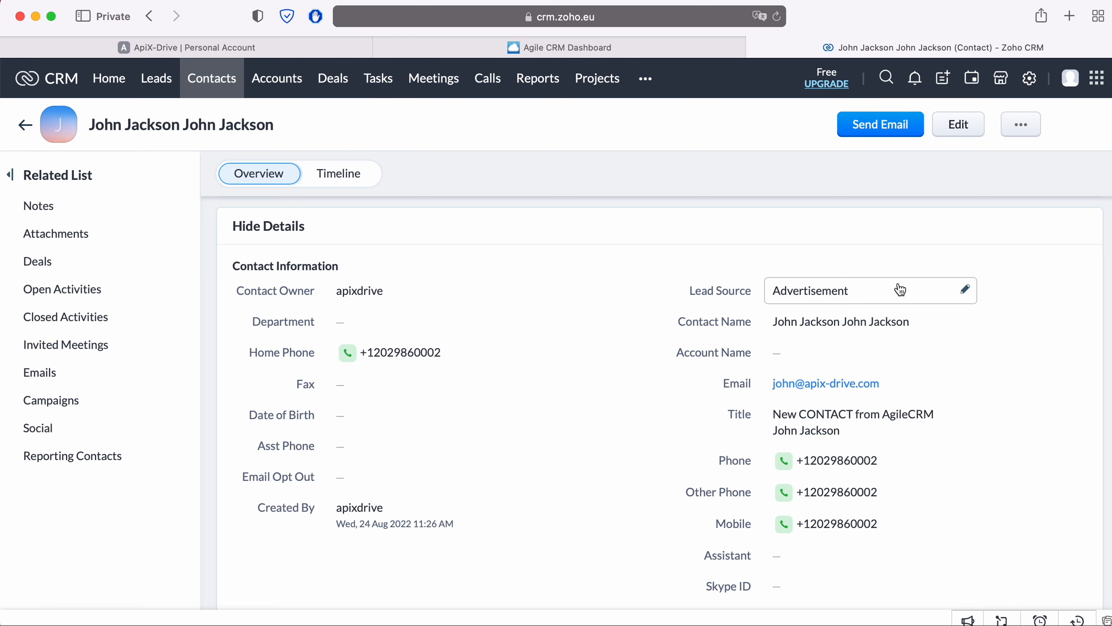
click(298, 47)
Finish the destination setup and enable auto-update for the connection.
scroll(987, 484, down, 12)
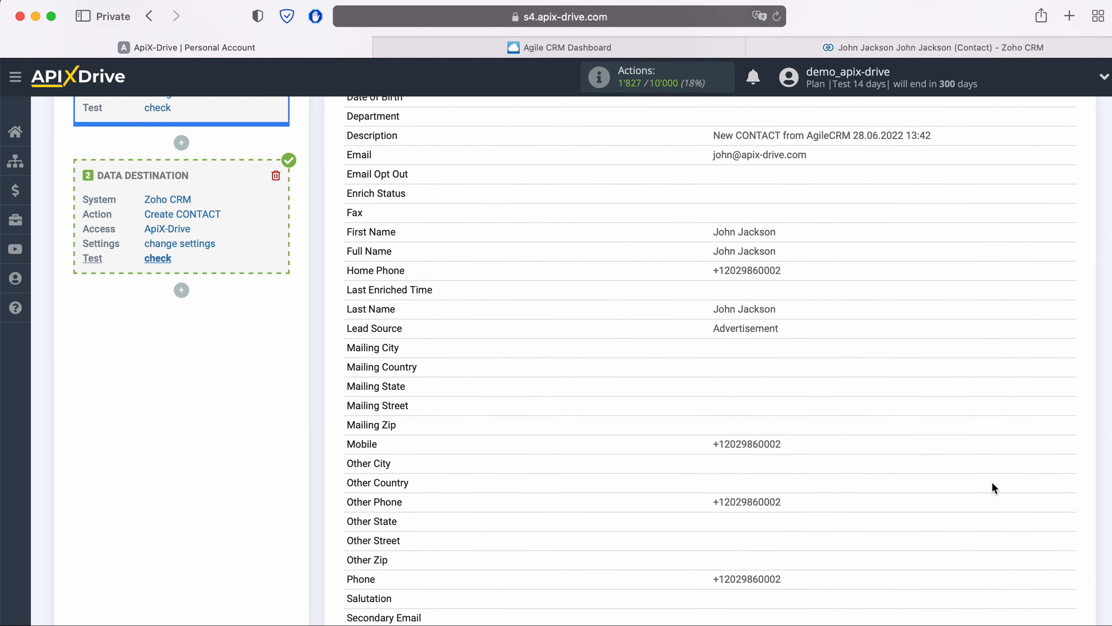
click(1057, 485)
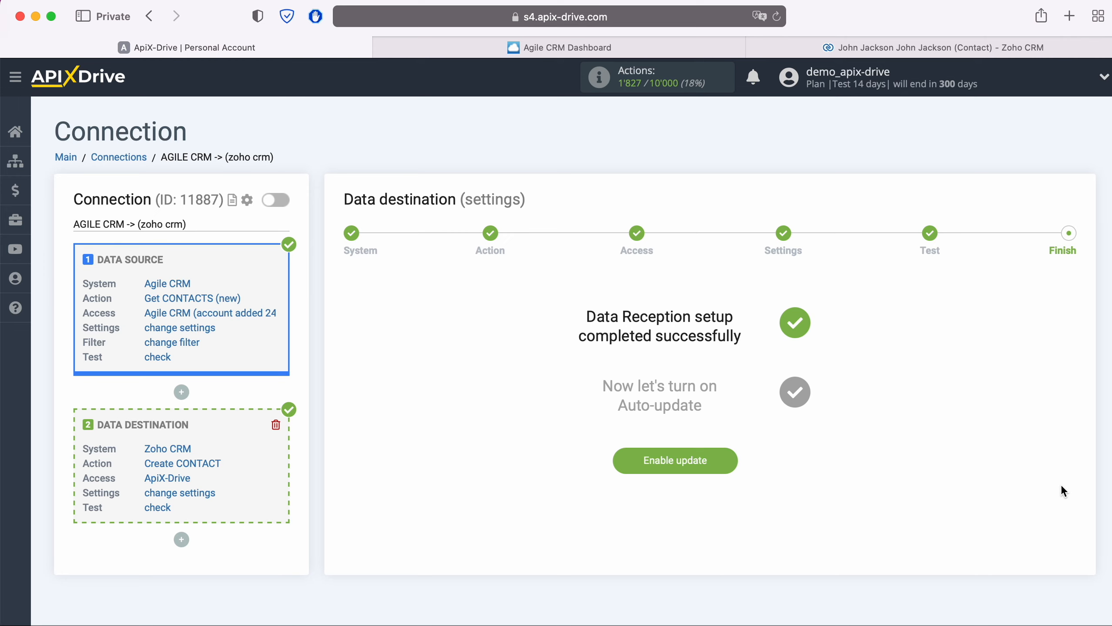
click(728, 459)
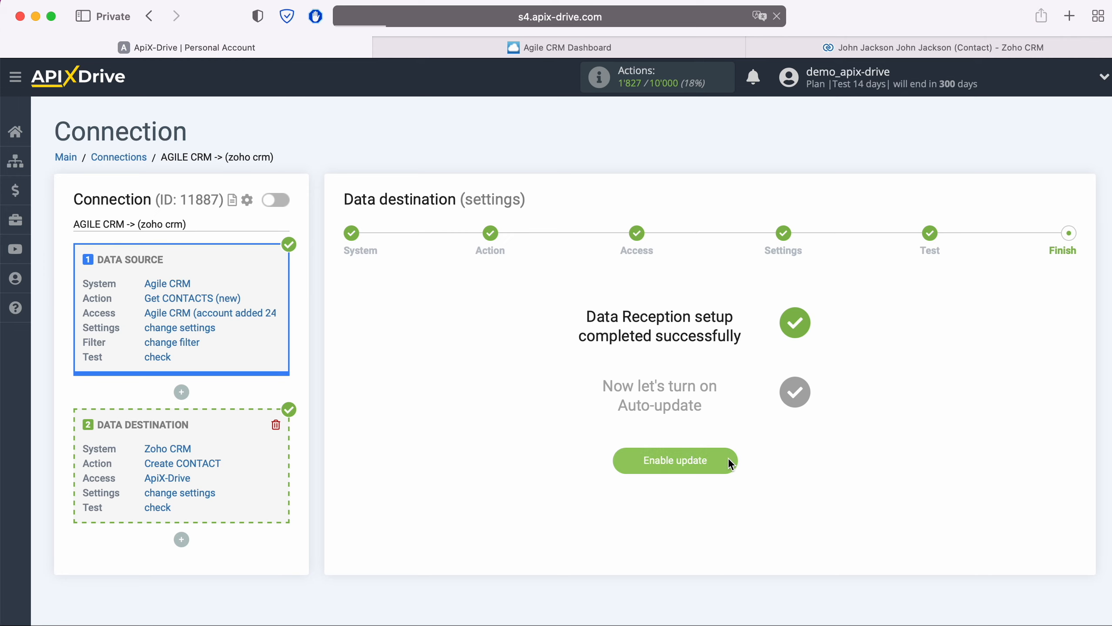
Set the connection's update interval to 5 minutes and save the settings.
click(1058, 251)
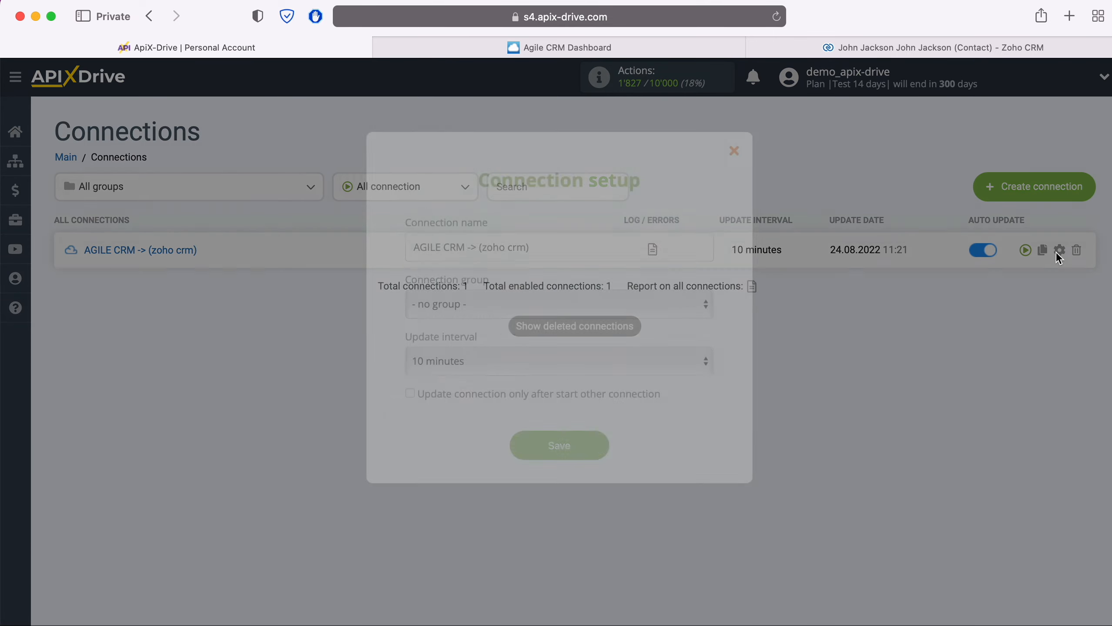
click(663, 362)
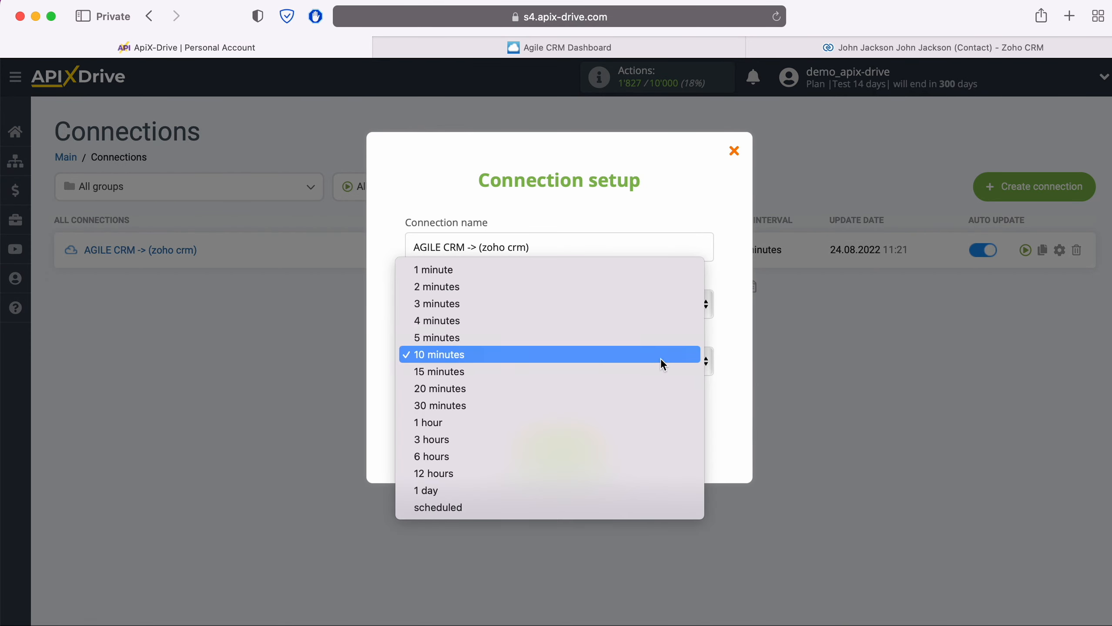
click(619, 336)
click(604, 448)
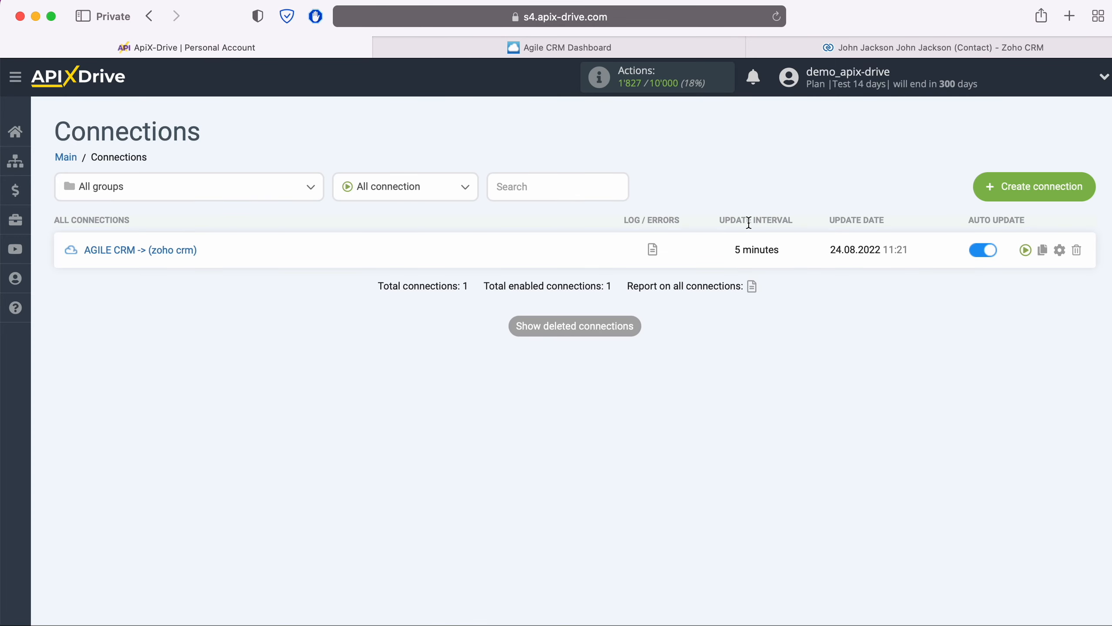